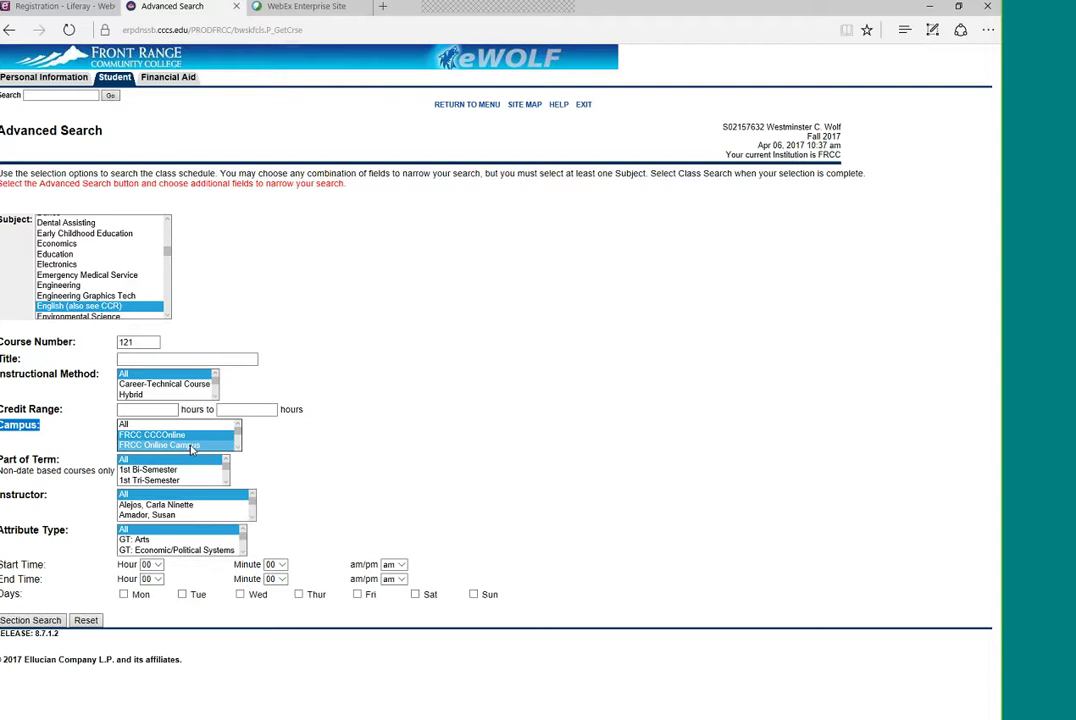
- Add FRCC Online Campus to the campus selection and run the section search for English course 121
ctrl+click(192, 446)
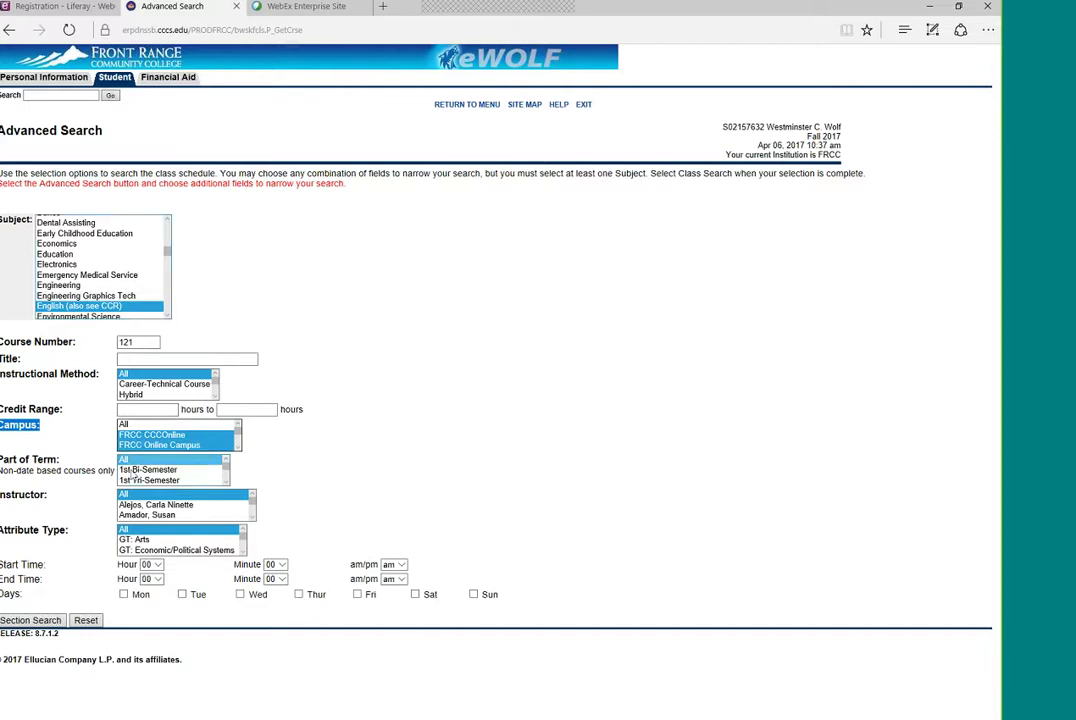
click(25, 622)
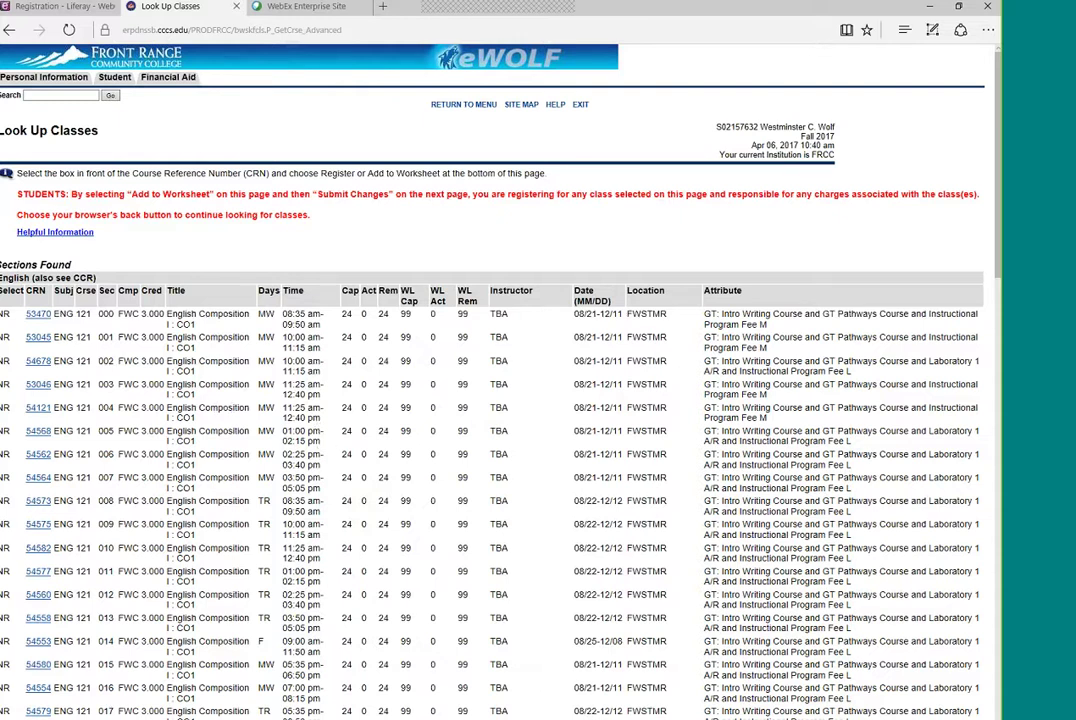
- Examine the meeting days and times of the English Composition I sections in the search results
drag(259, 291, 303, 291)
click(259, 505)
double_click(259, 505)
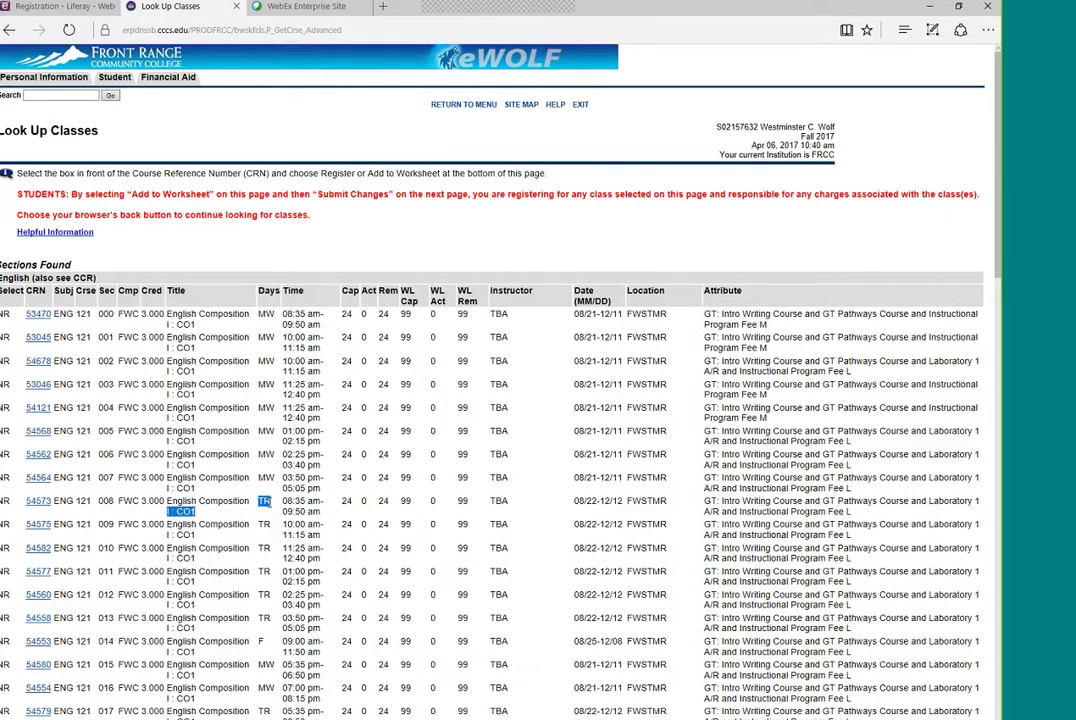
click(267, 503)
scroll(260, 556, down, 1)
scroll(260, 556, down, 2)
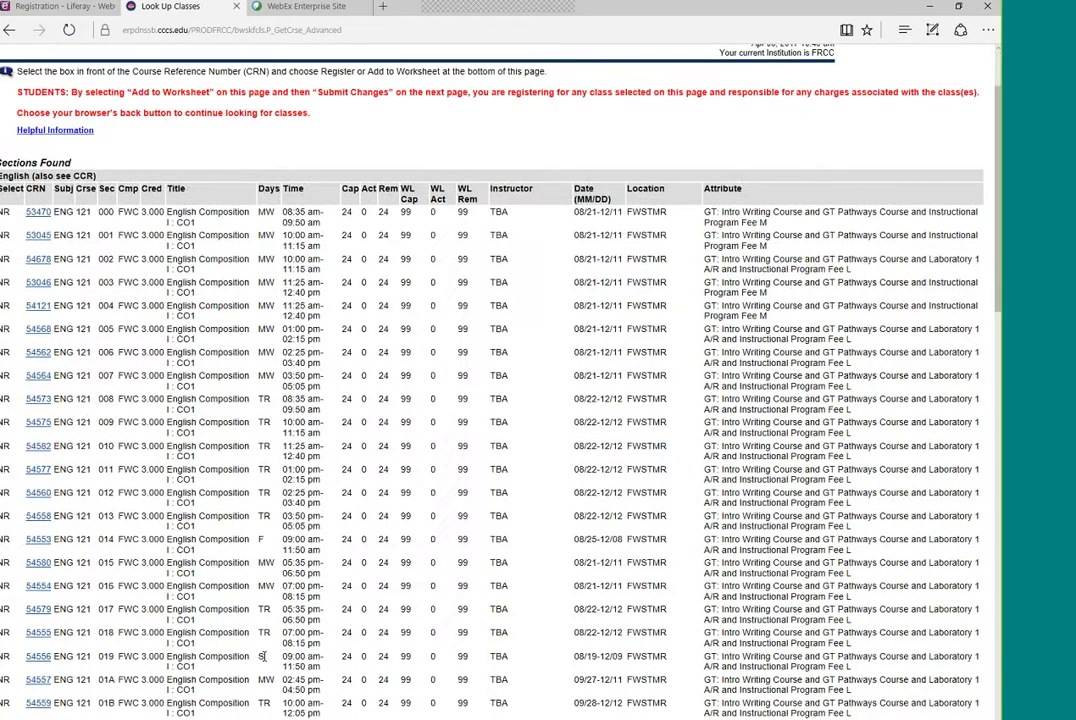
scroll(263, 656, down, 1)
scroll(264, 656, down, 6)
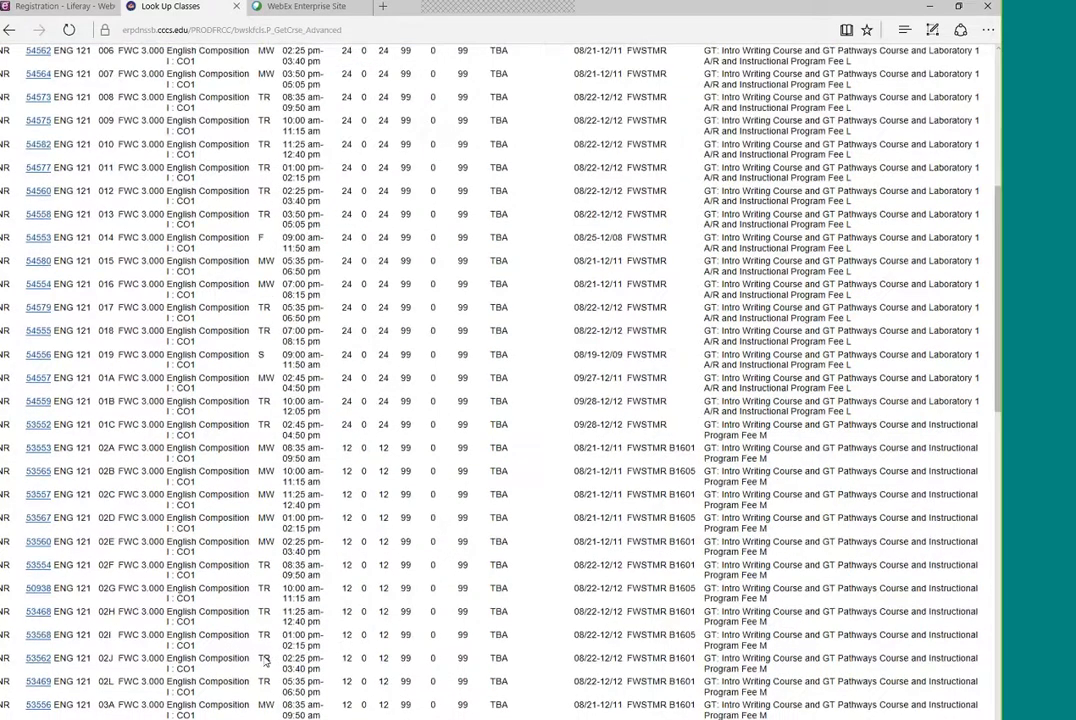
scroll(331, 563, up, 3)
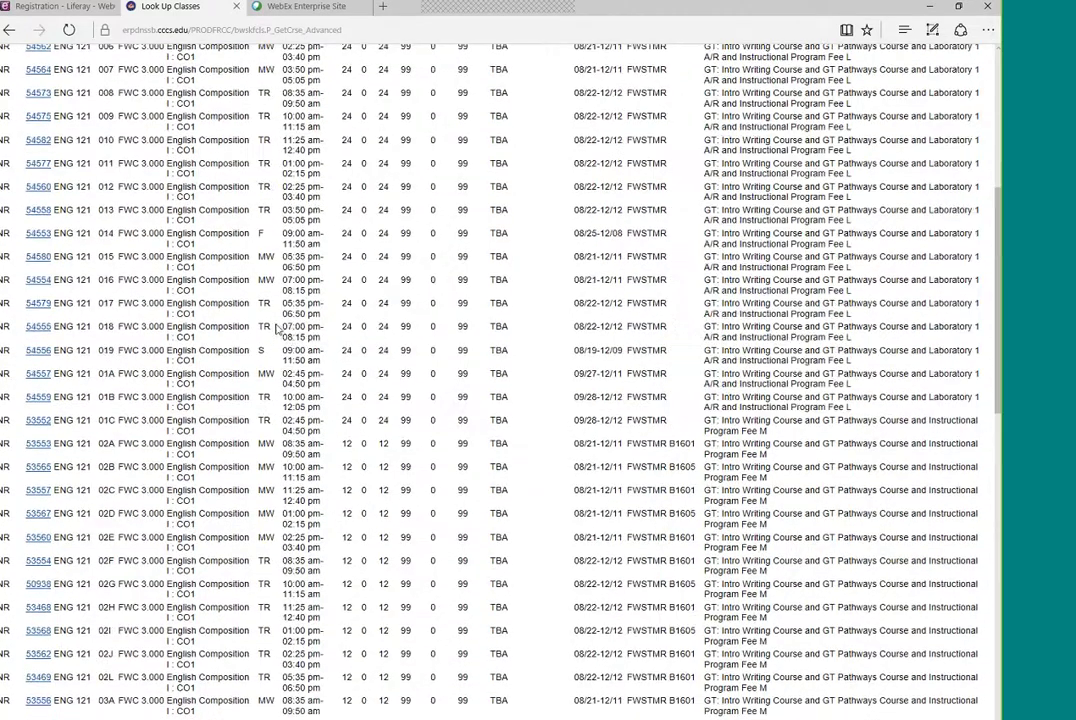
scroll(298, 258, up, 4)
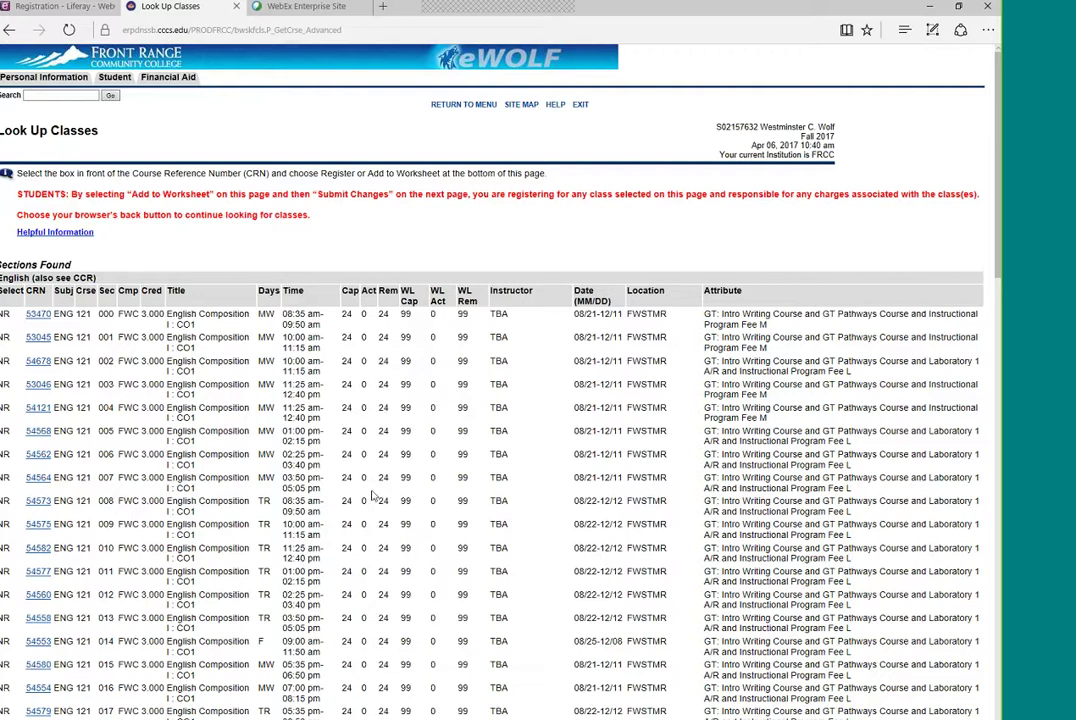
- Look through the whole ENG 121 section list, including the online sections, down to the end of the results
scroll(372, 508, down, 1)
scroll(367, 490, down, 2)
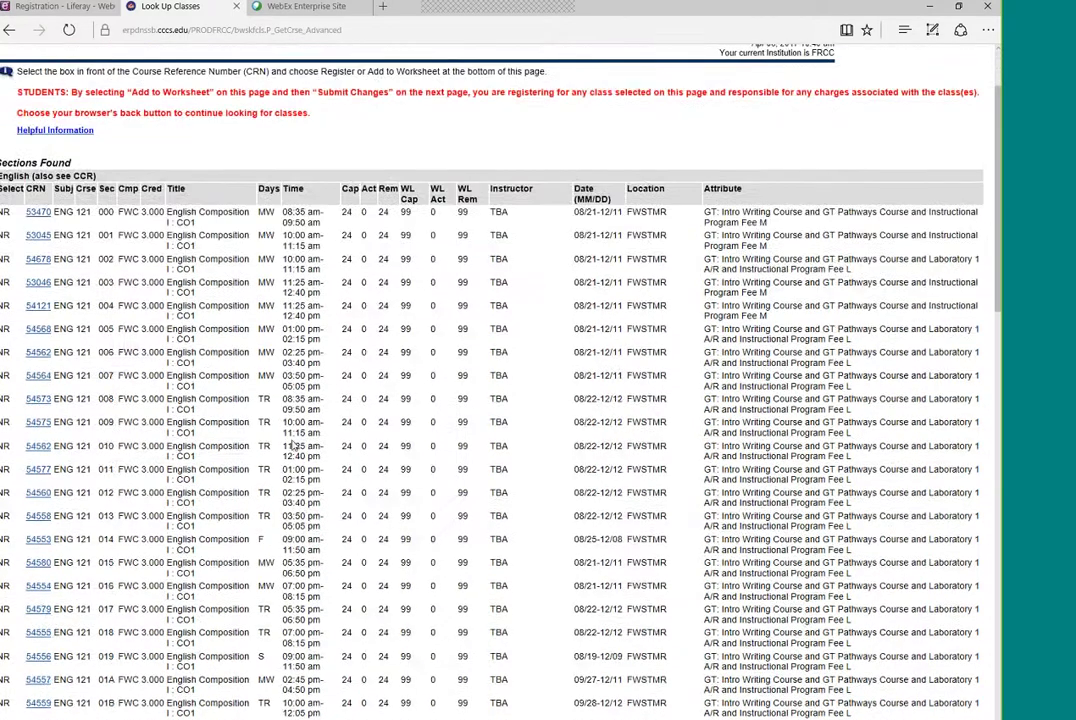
scroll(350, 540, down, 2)
scroll(350, 540, down, 12)
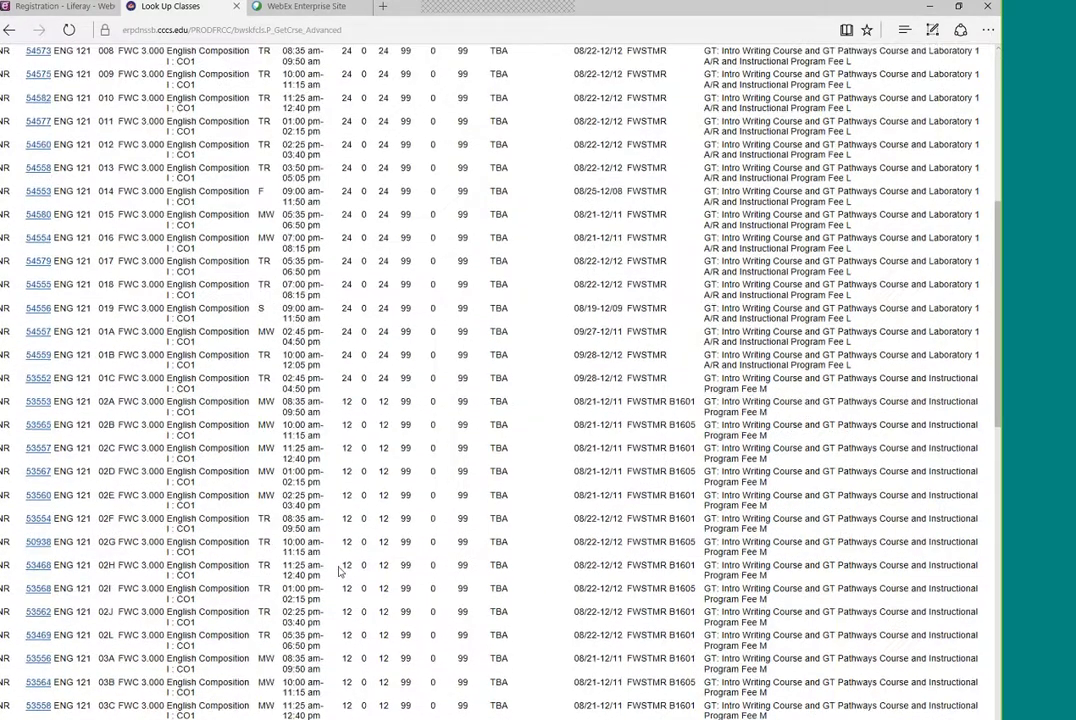
scroll(325, 390, down, 6)
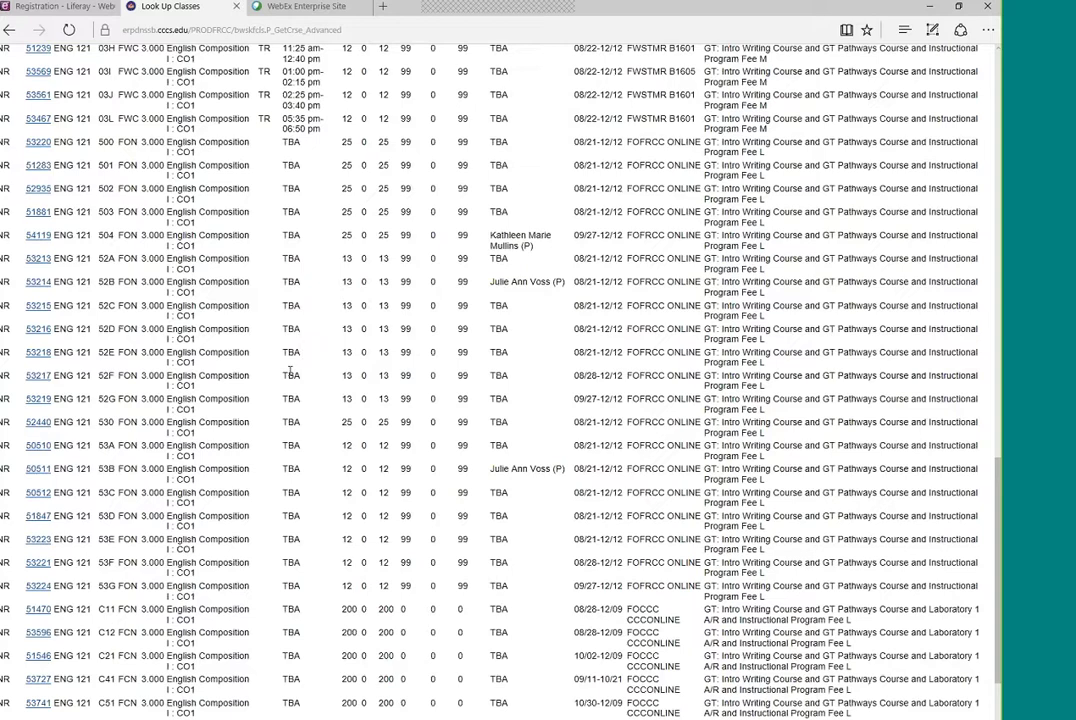
scroll(290, 372, up, 10)
scroll(284, 380, up, 10)
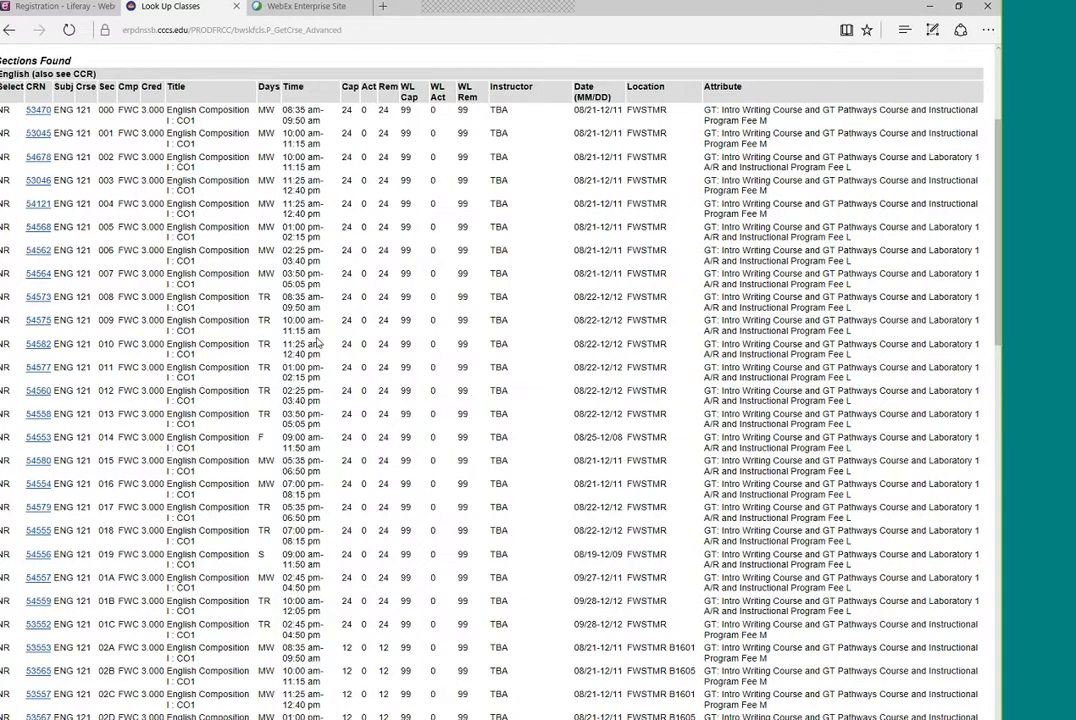
scroll(358, 306, up, 1)
scroll(358, 306, up, 1)
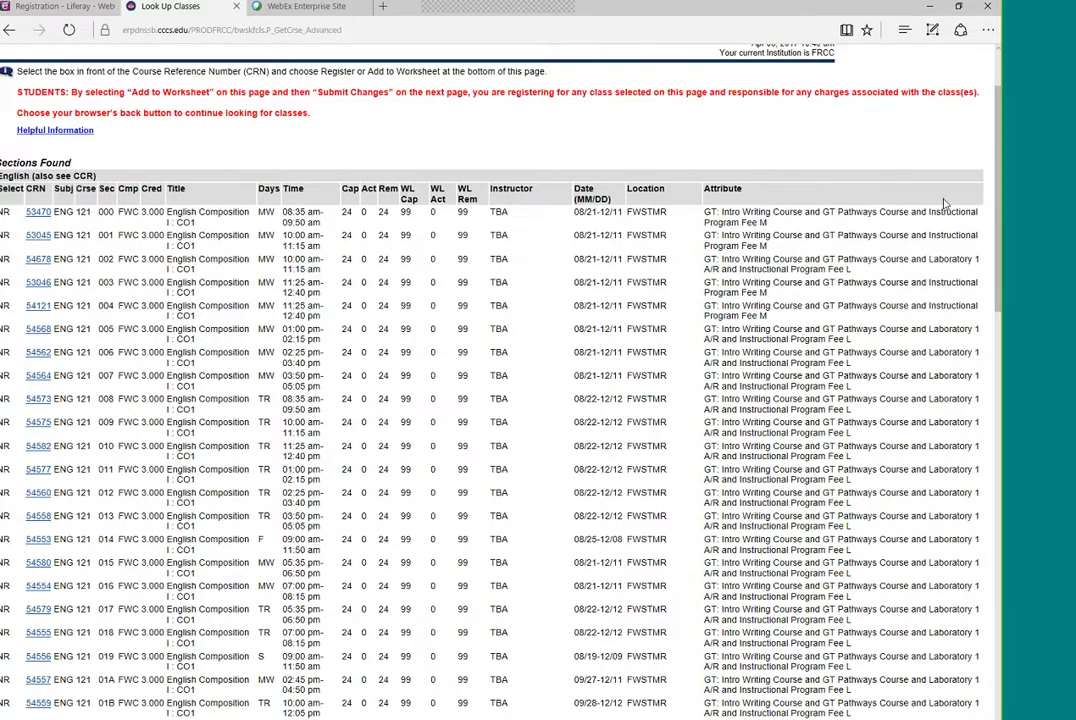
scroll(993, 202, down, 1)
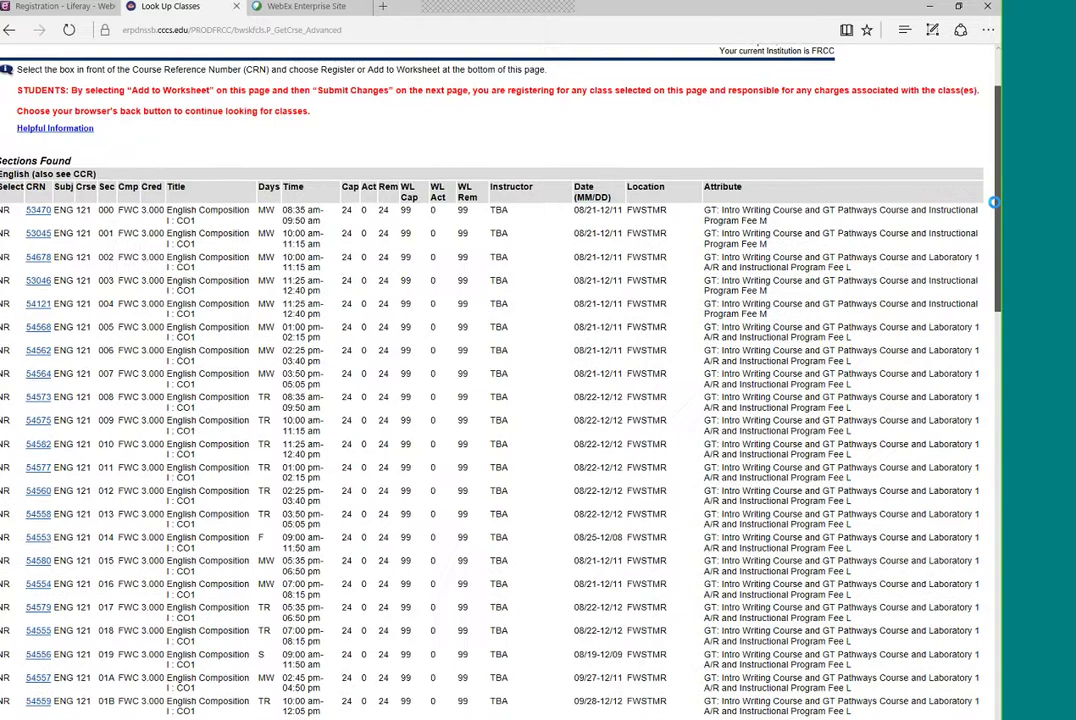
drag(993, 202, 995, 610)
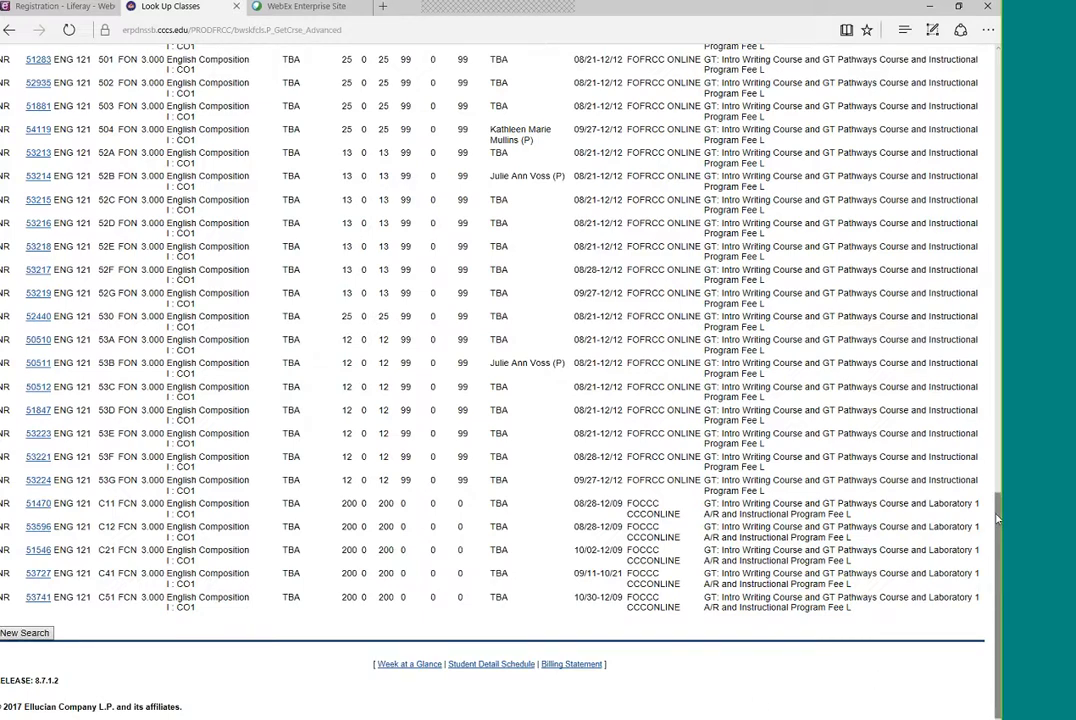
scroll(985, 139, up, 15)
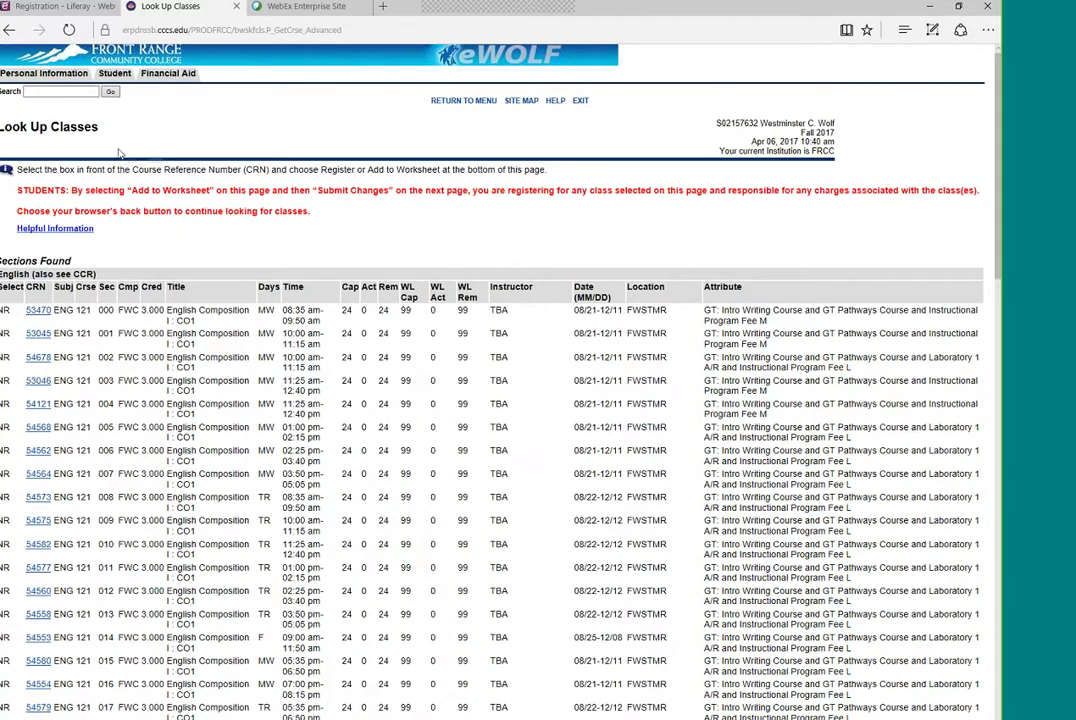
- Open Add or Drop Classes from the eWOLF registration page and expand its list of terms
click(60, 7)
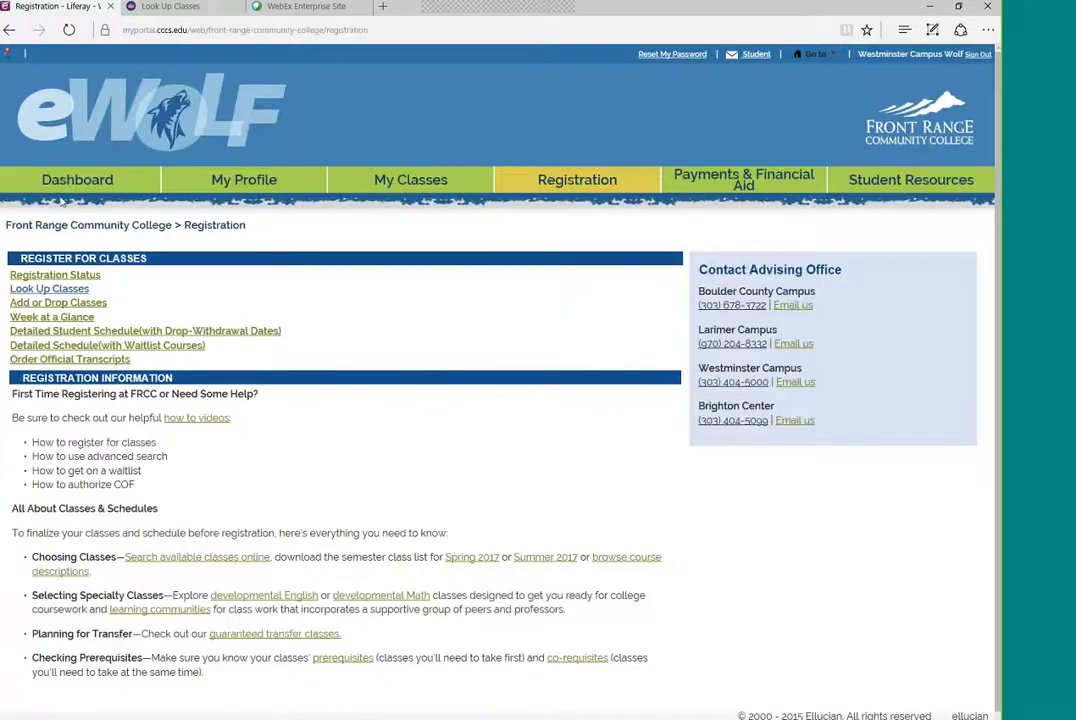
click(86, 310)
click(95, 166)
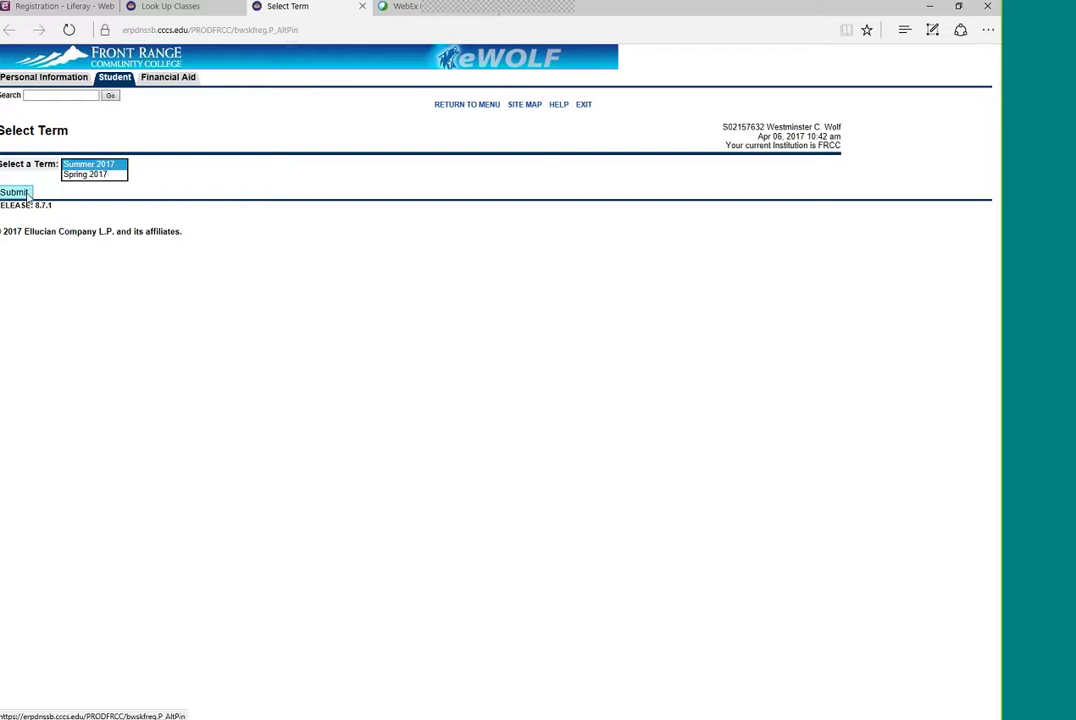
- Return to the Look Up Classes results and review the ENG 121 section list again
click(212, 7)
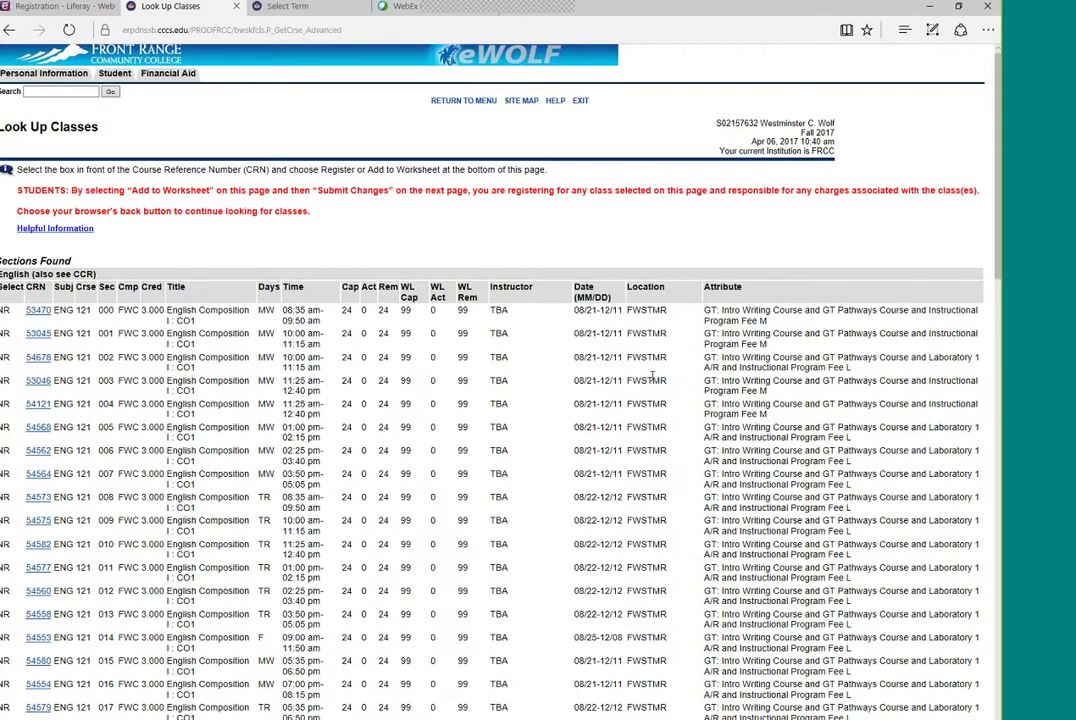
scroll(652, 475, down, 1)
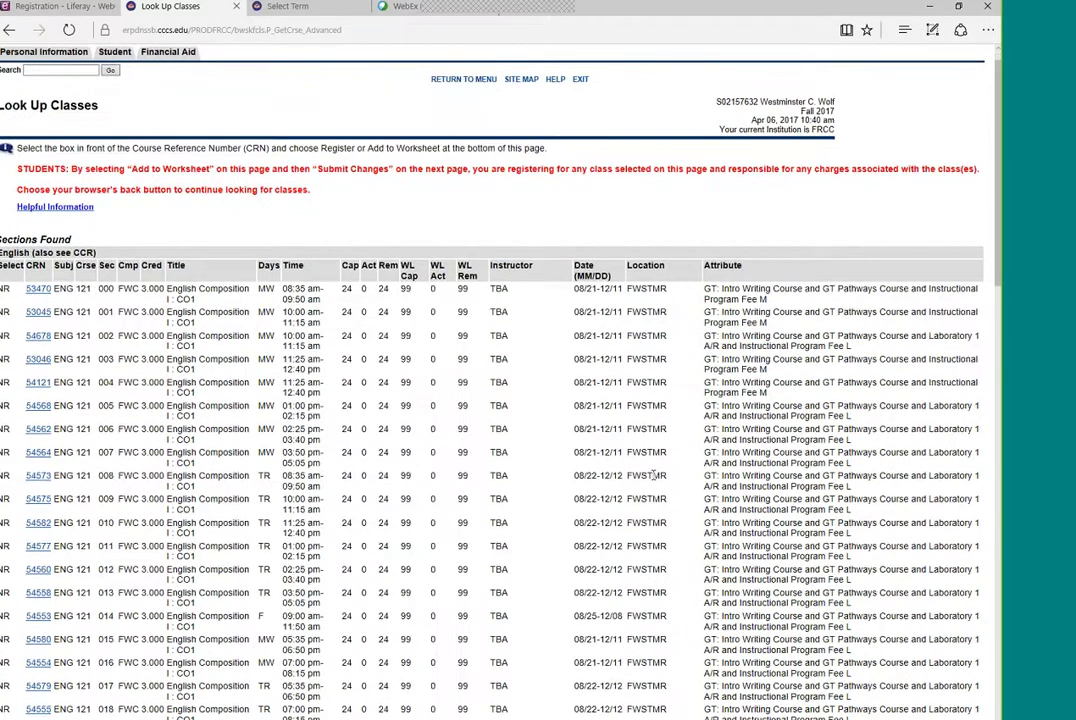
scroll(652, 475, down, 4)
scroll(765, 258, up, 3)
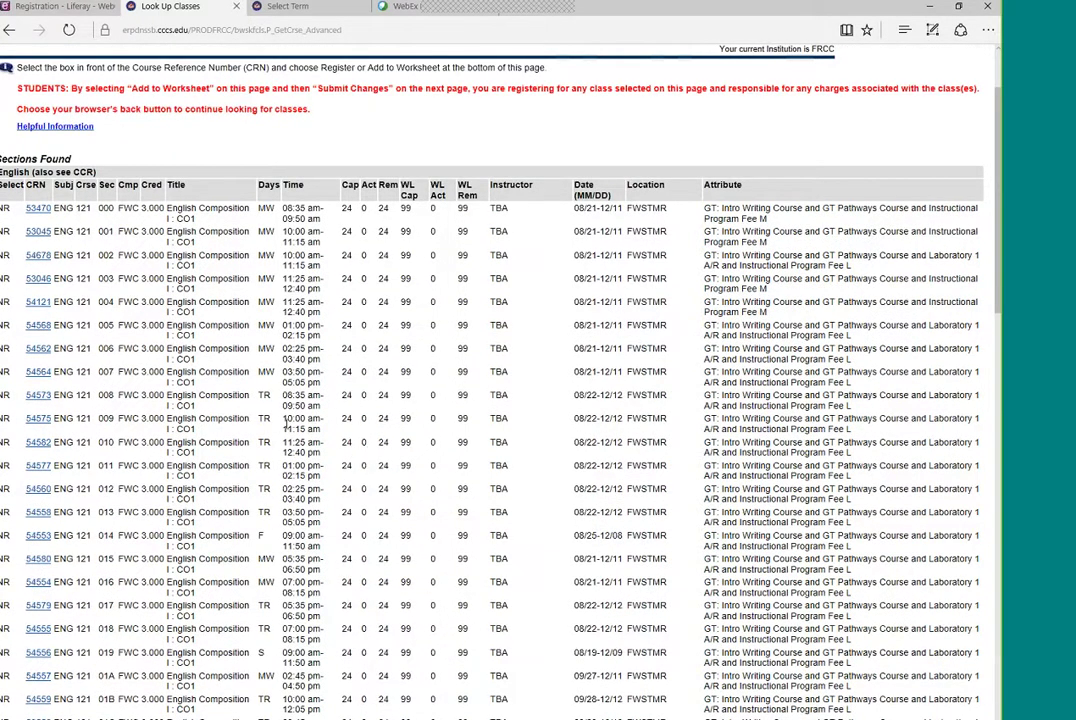
scroll(268, 418, up, 2)
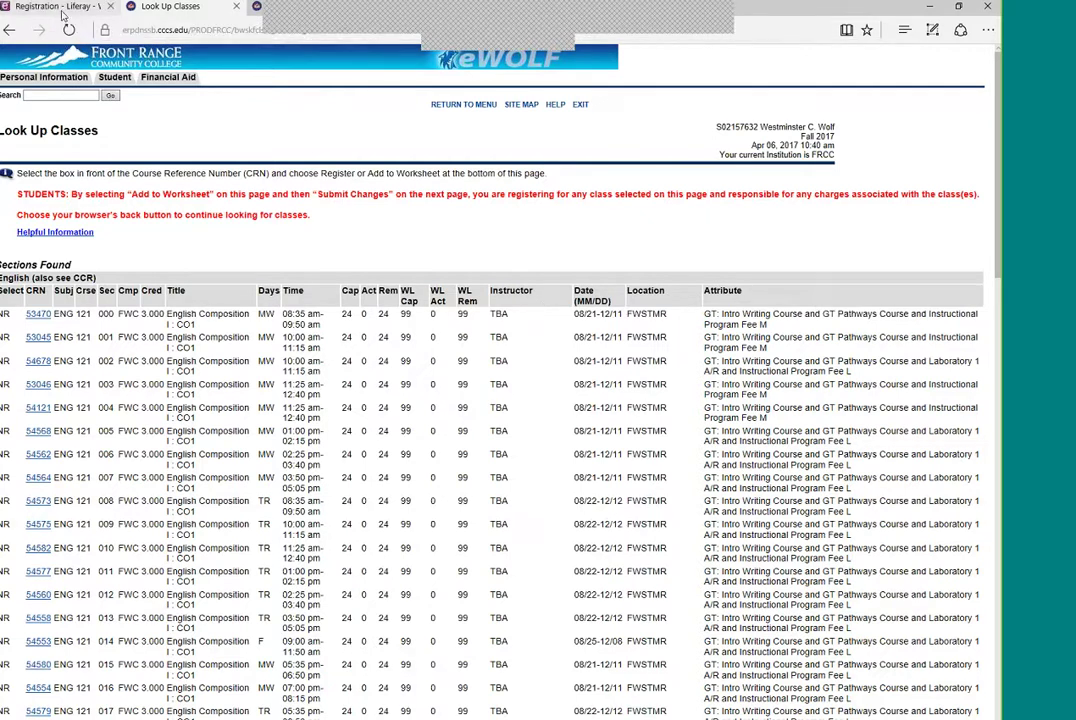
- Open the eWOLF Payments & Financial Aid page and review its account, awards, requirements and COF sections
click(53, 8)
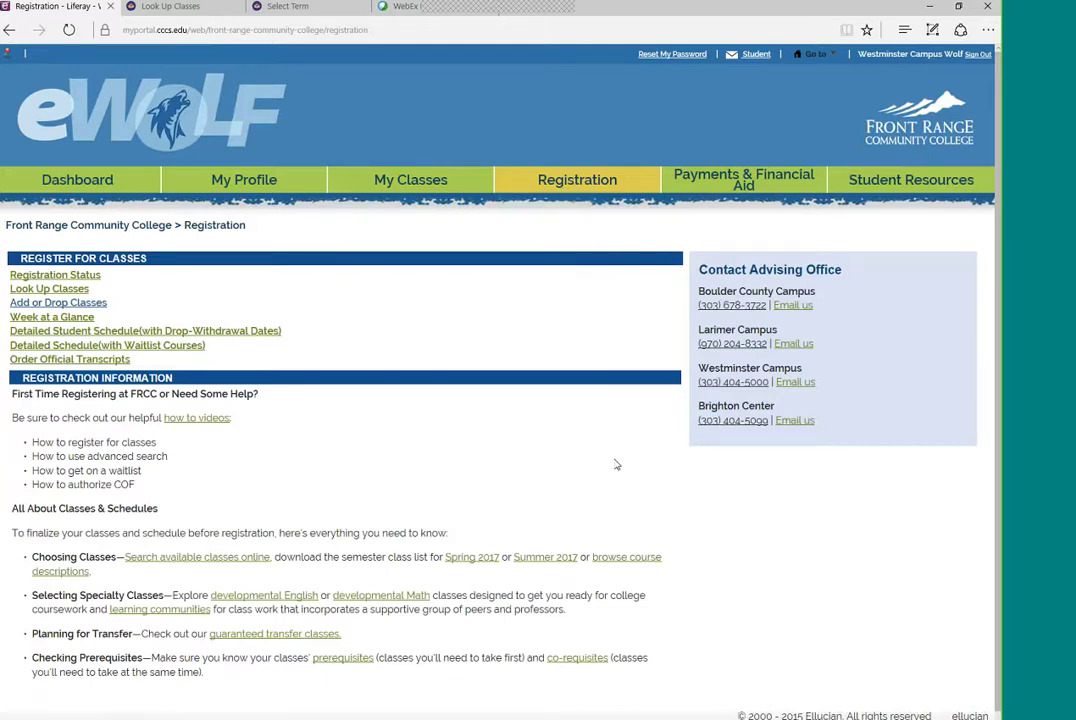
scroll(633, 508, down, 1)
mouse_move(775, 179)
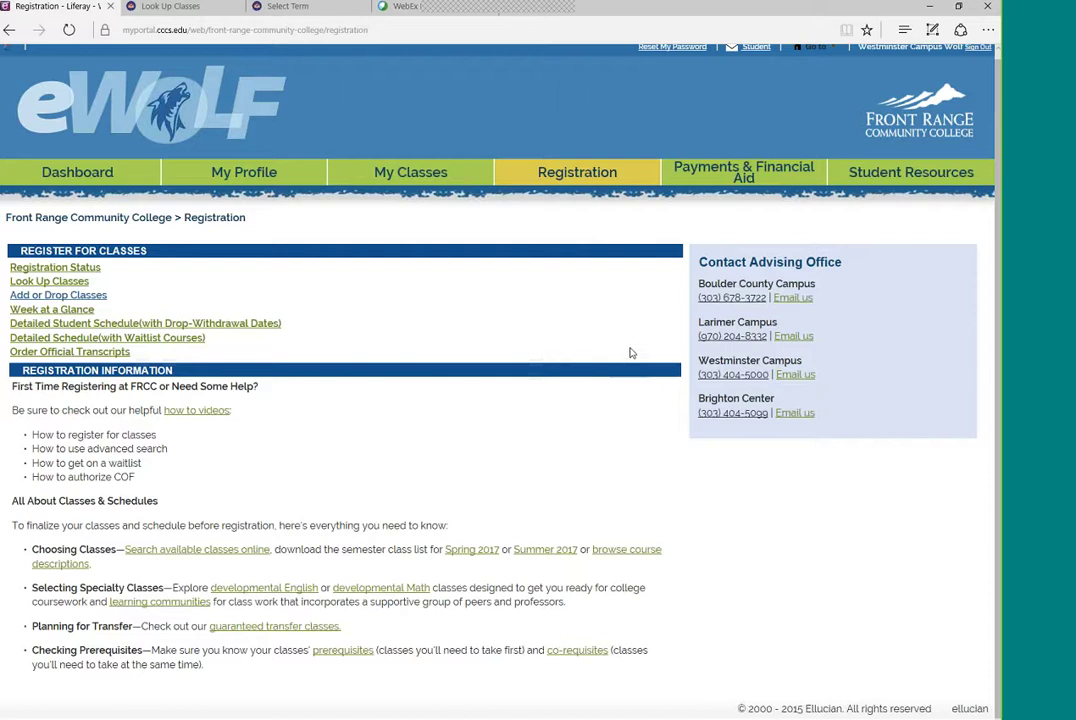
click(753, 183)
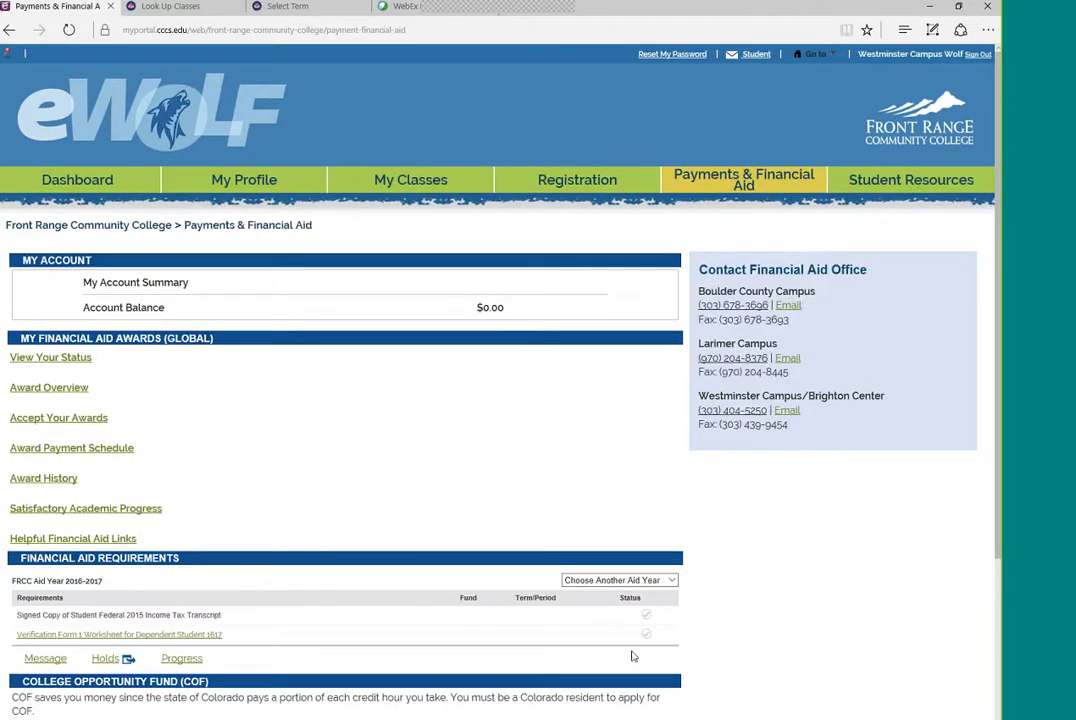
scroll(400, 650, down, 2)
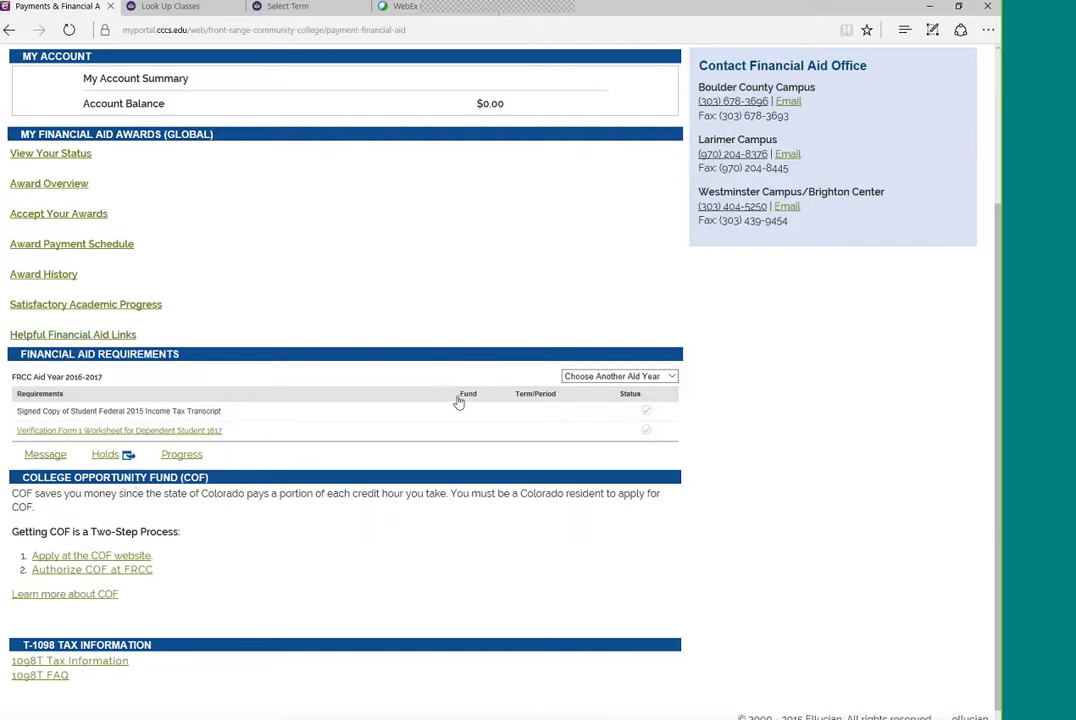
scroll(715, 440, up, 1)
scroll(742, 461, up, 3)
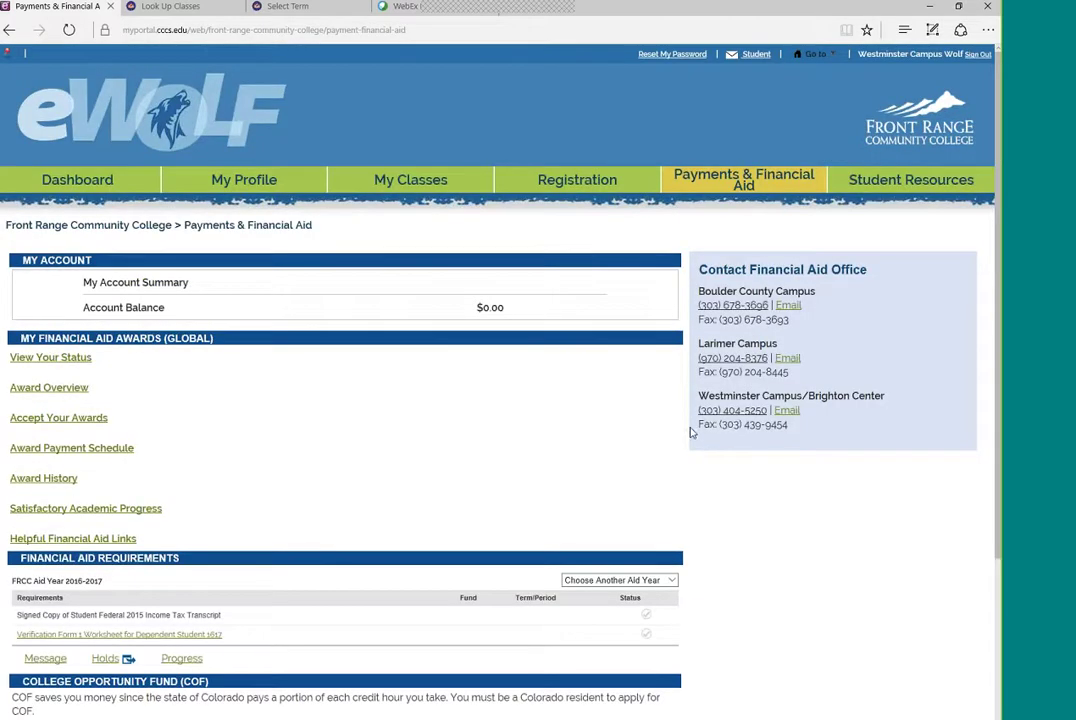
- Open the Authorize COF at FRCC form from the College Opportunity Fund section, view it and close it
mouse_move(721, 185)
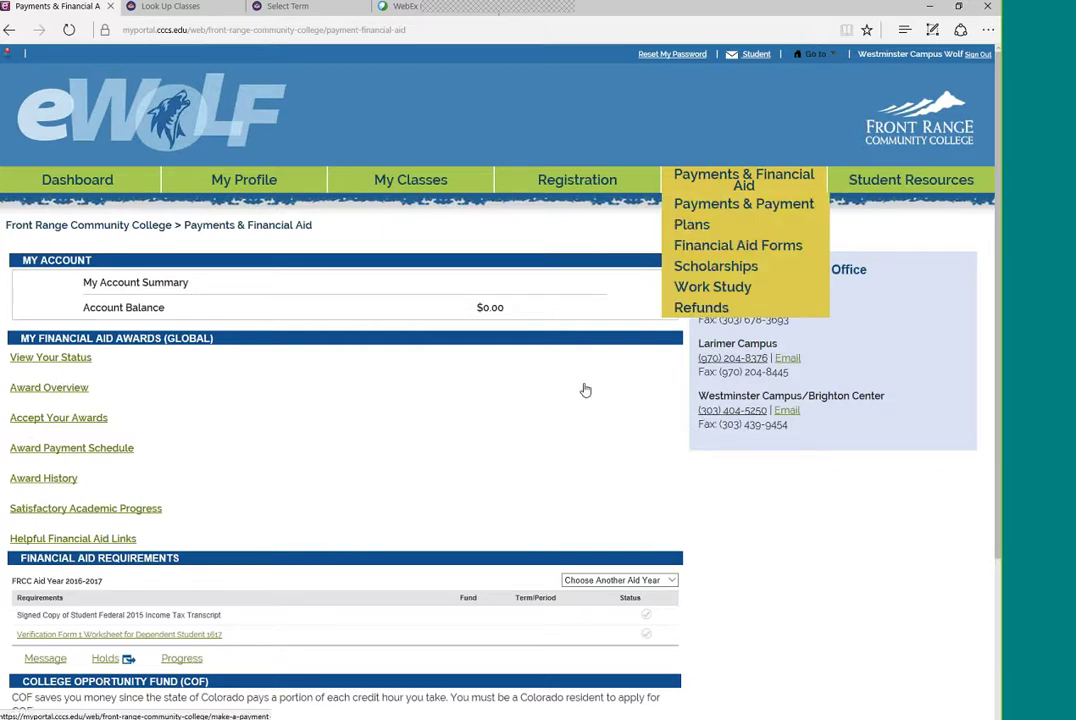
scroll(571, 389, down, 4)
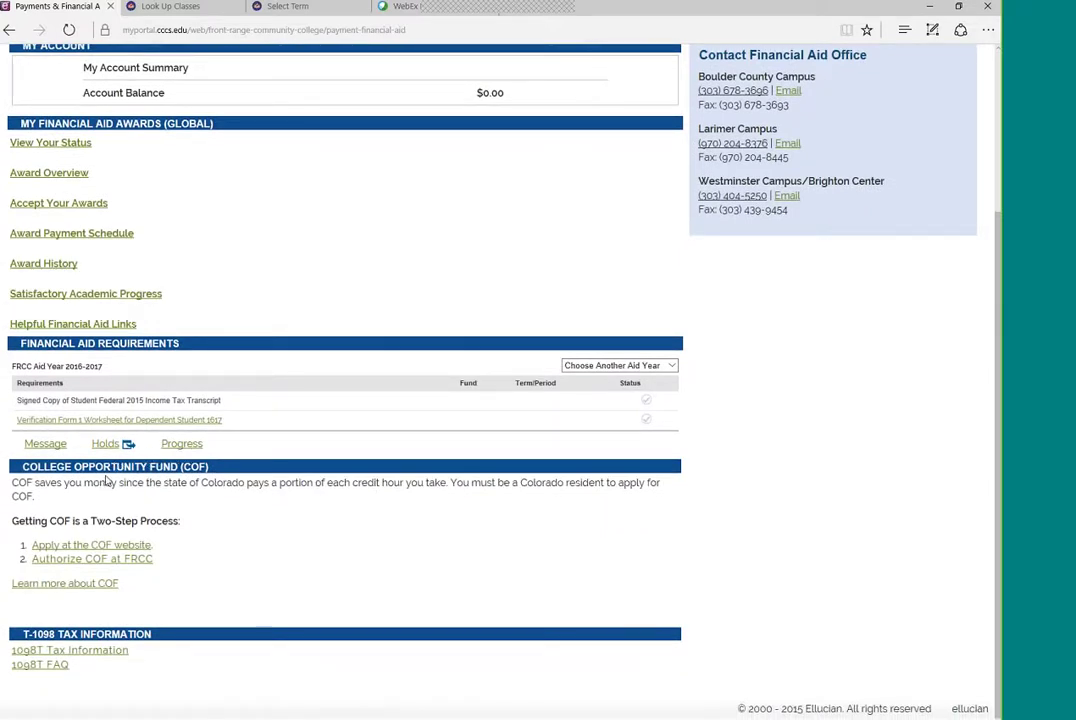
click(80, 560)
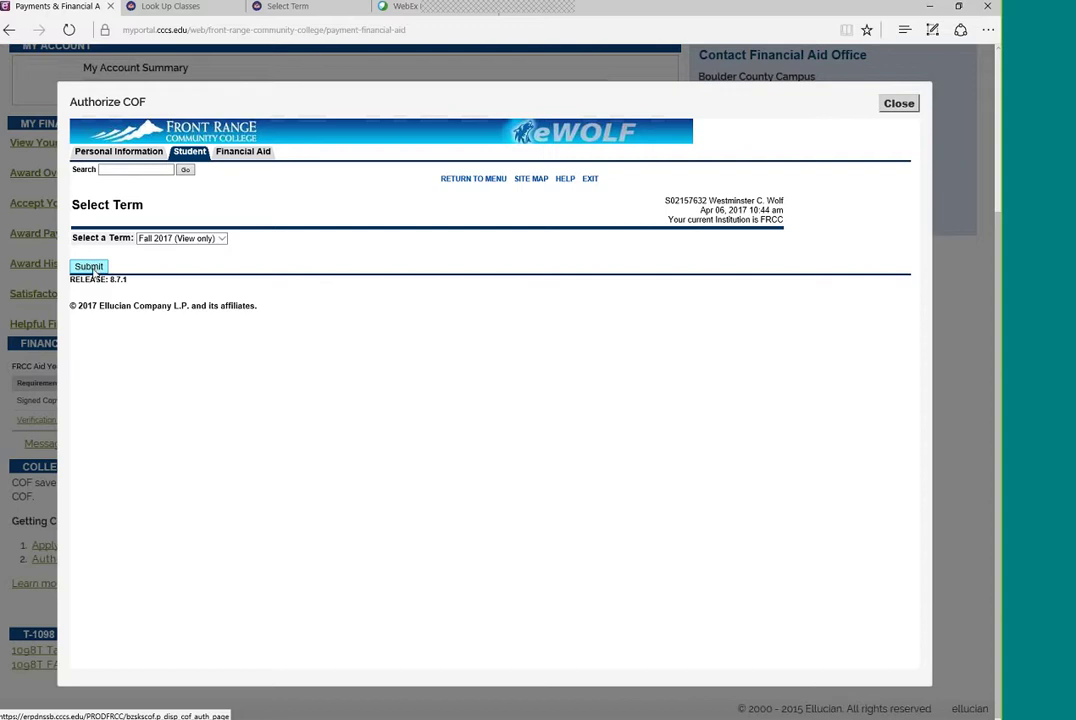
click(899, 104)
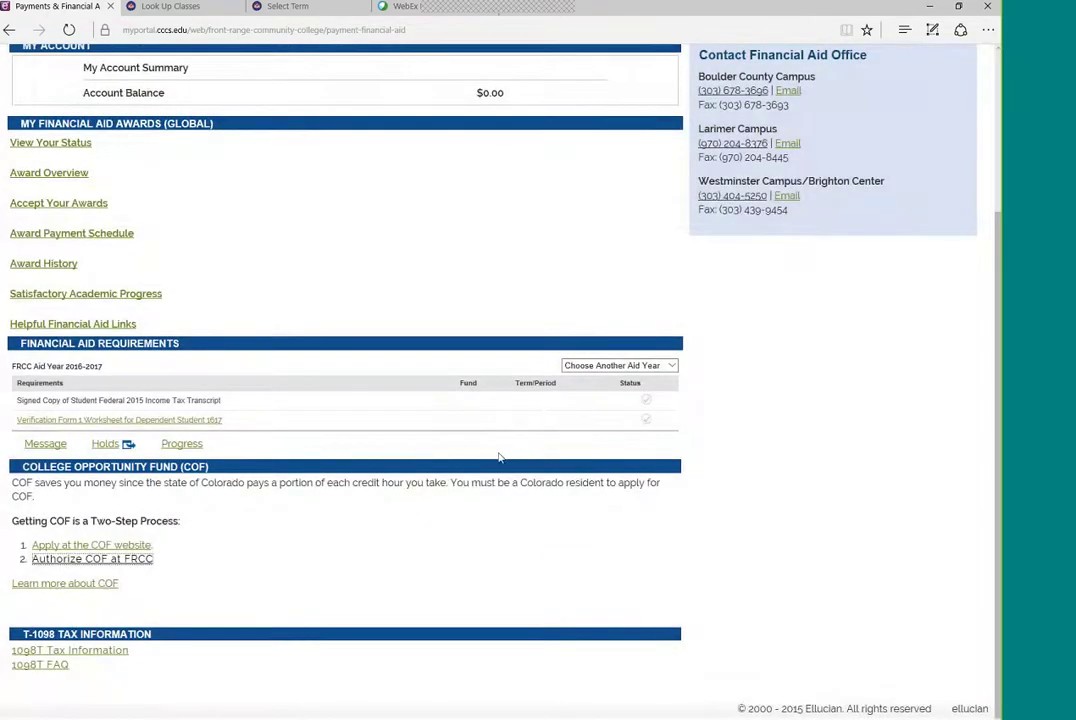
scroll(500, 457, up, 5)
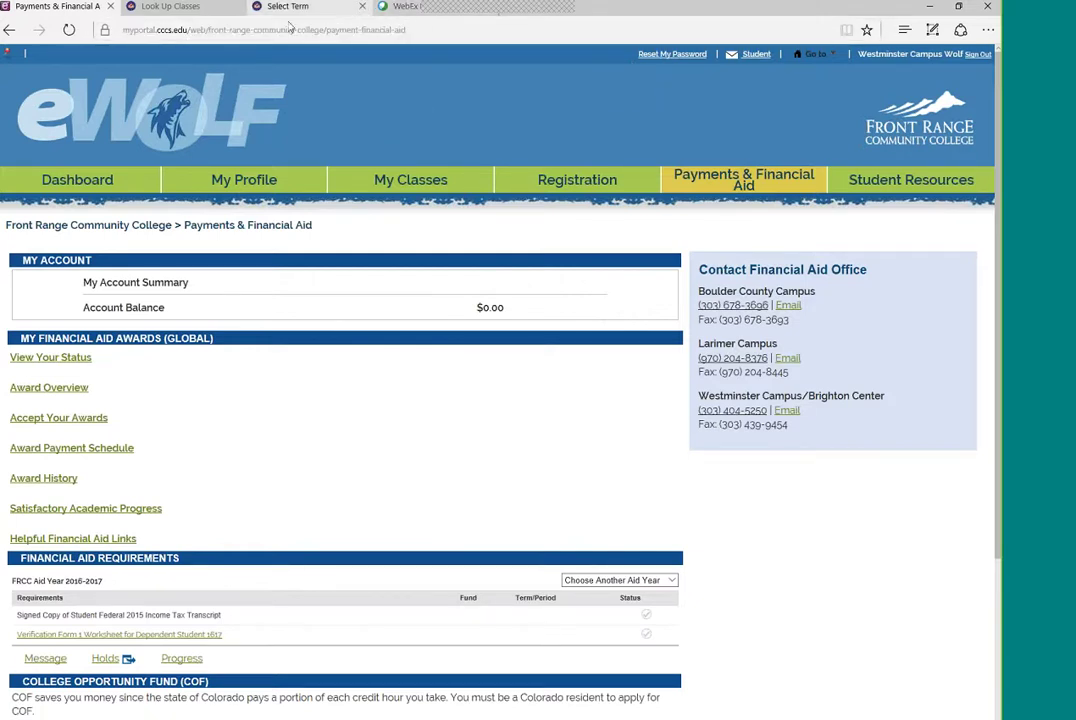
- Open frontrange.edu in a new browser tab and review the enrollment steps on its How To Get Started page
click(505, 19)
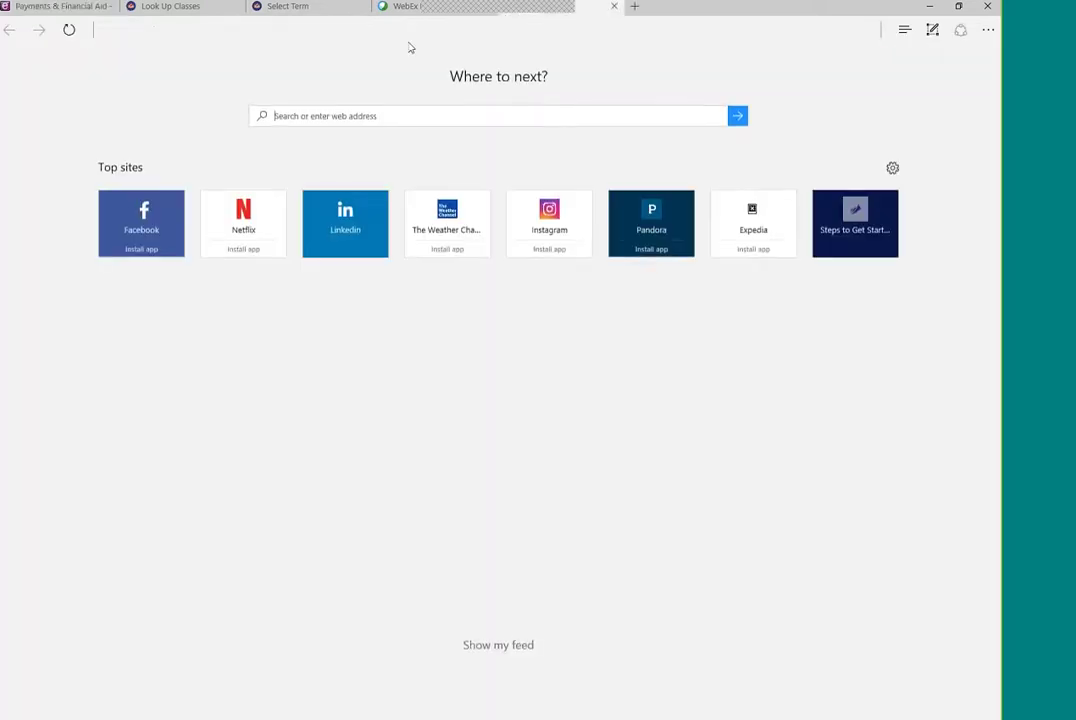
text(frontrange.edu)
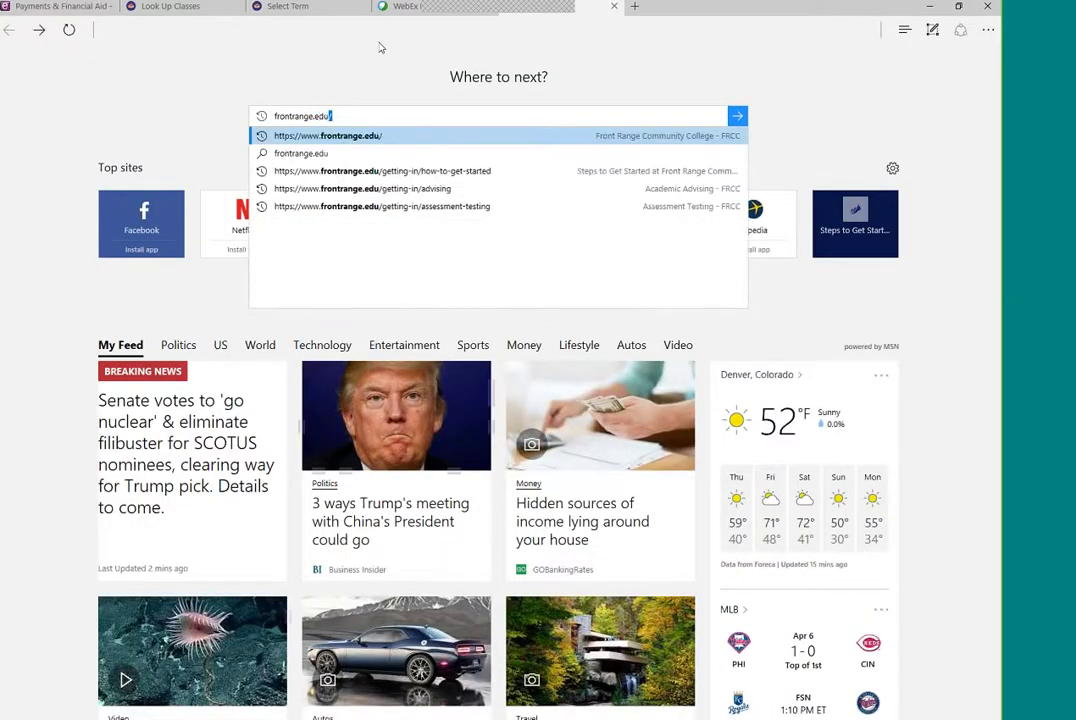
key(Return)
mouse_move(175, 160)
click(208, 213)
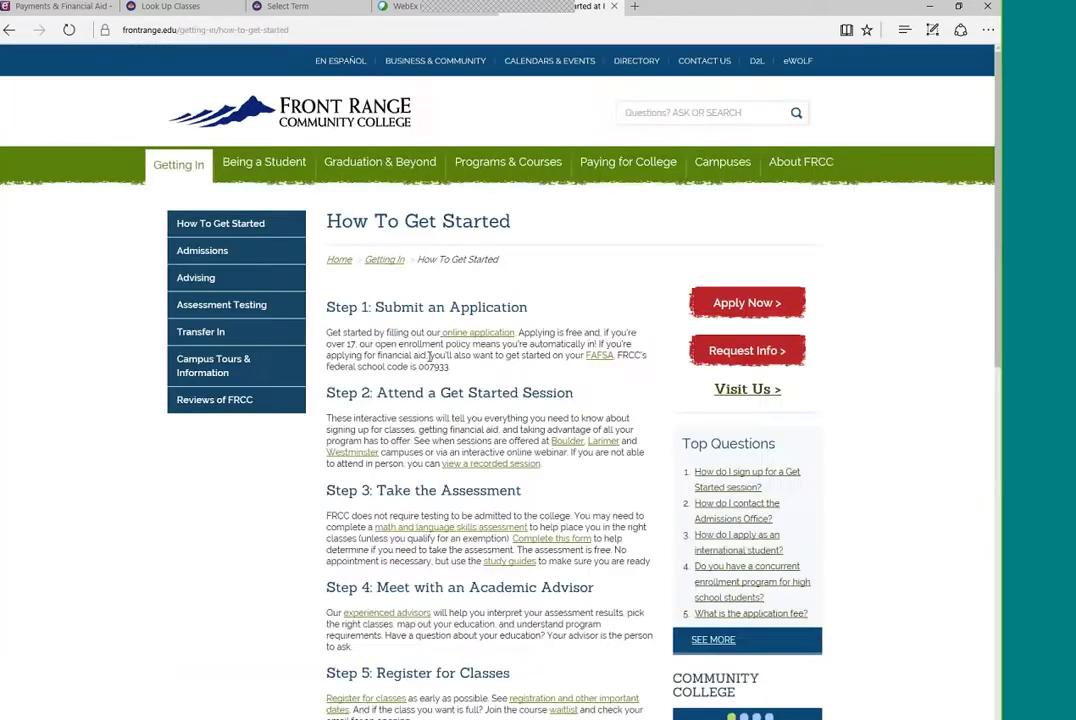
scroll(534, 512, down, 3)
scroll(534, 512, down, 2)
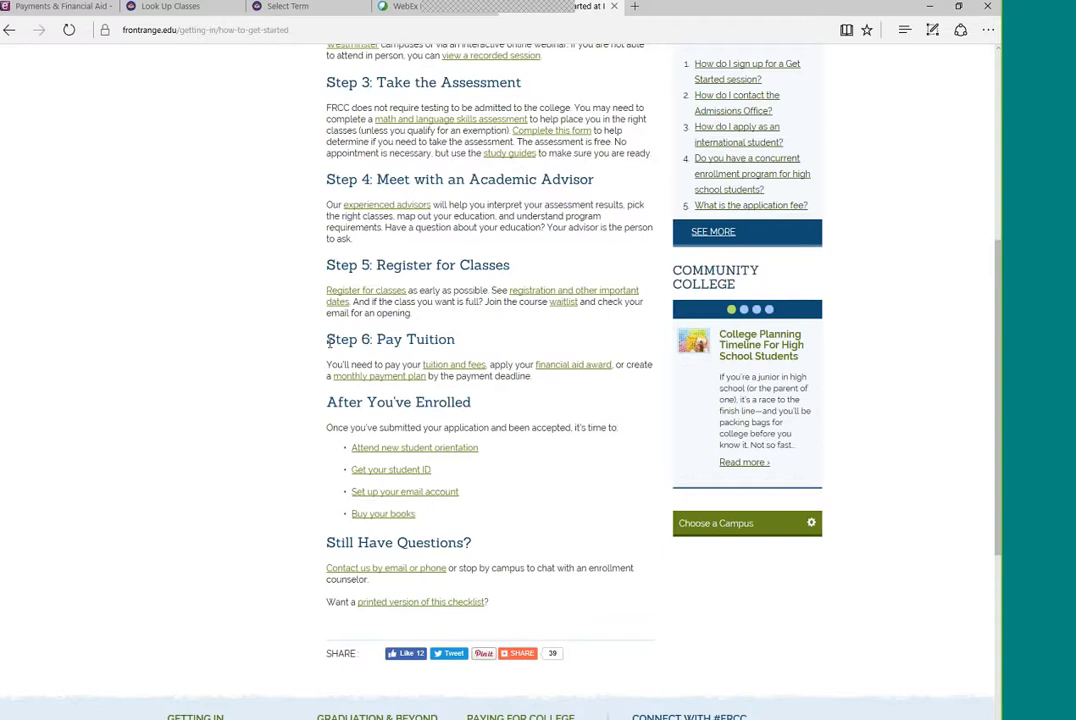
- Open the tuition and fees link under Step 6: Pay Tuition and review the payment deadlines, rates and payment options
click(468, 365)
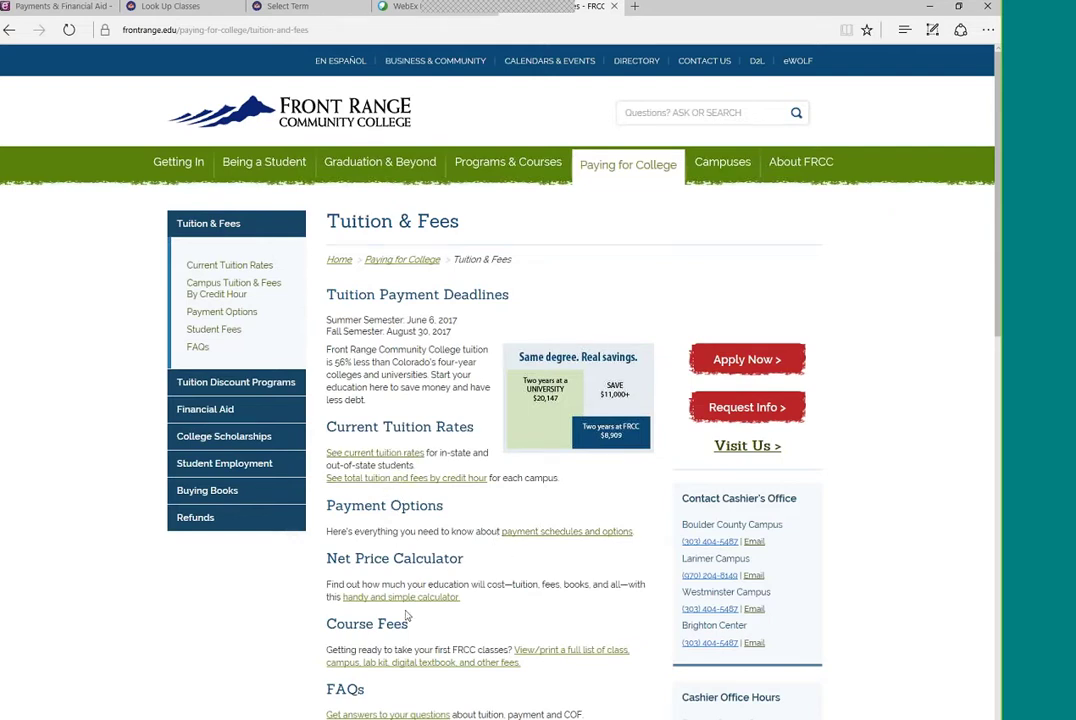
scroll(428, 600, down, 1)
scroll(428, 595, down, 1)
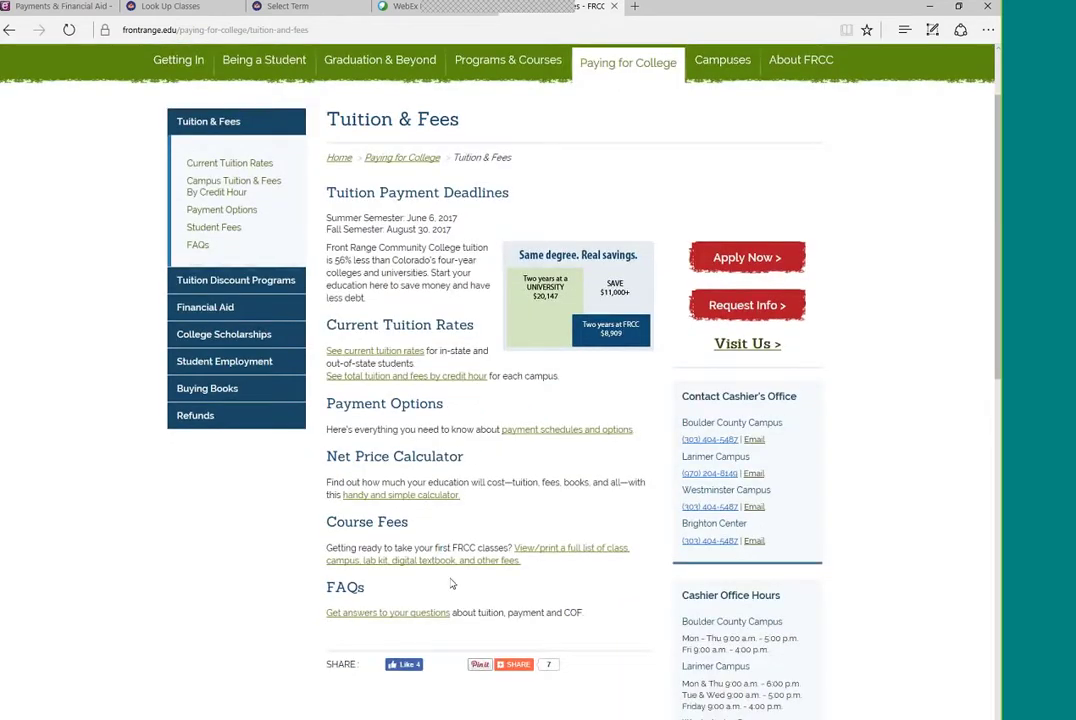
scroll(450, 500, up, 2)
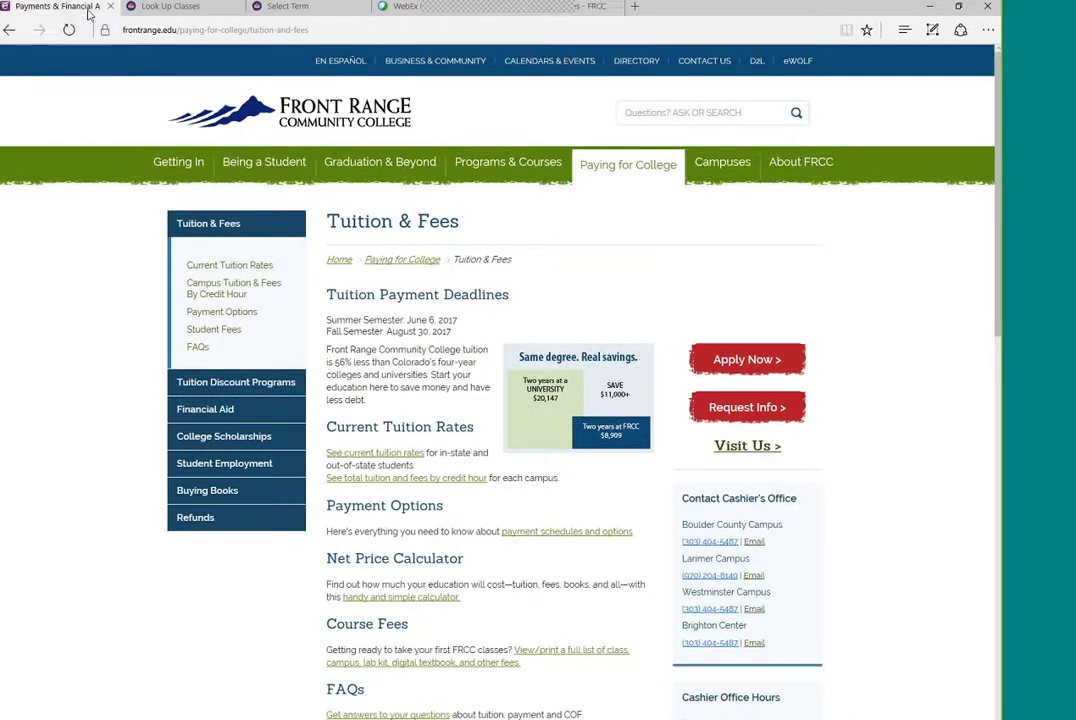
- Return to eWOLF, open the Payments & Payment Plans page and review its billing, monthly deferred payment plan and FAQ sections
click(88, 14)
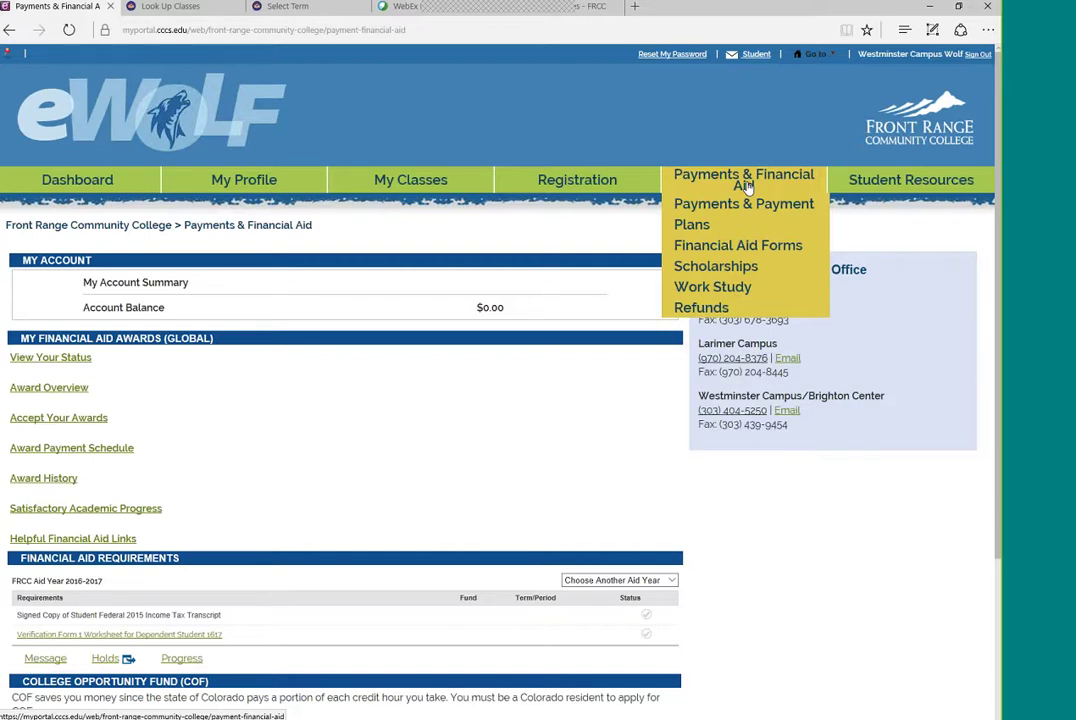
click(689, 222)
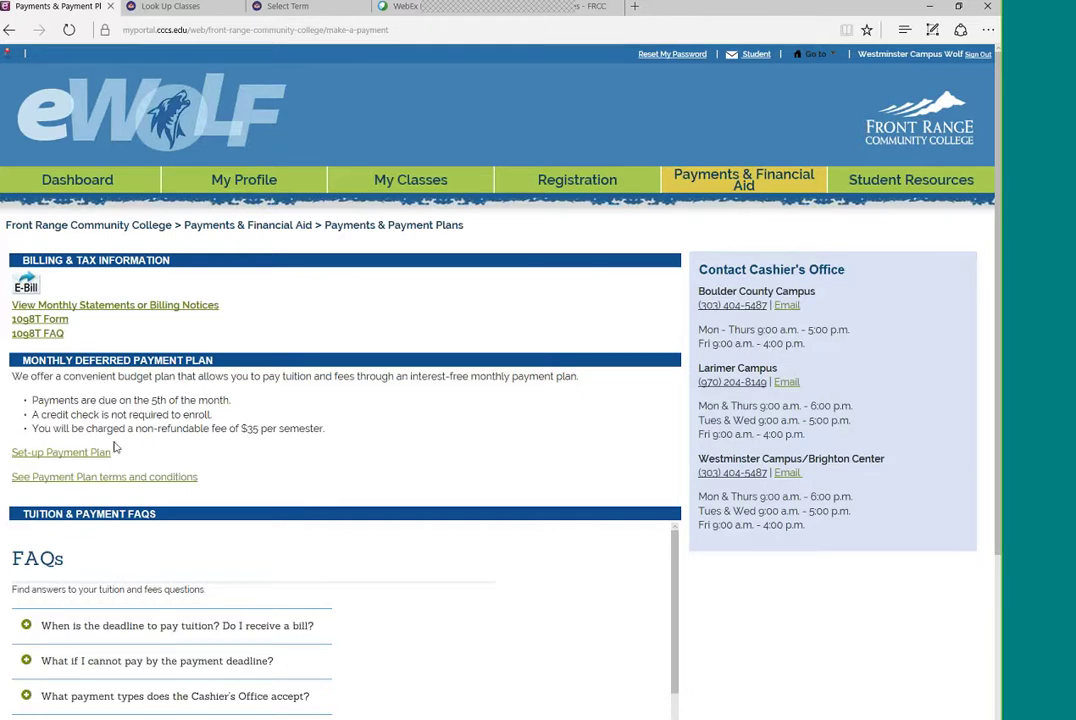
scroll(188, 427, down, 2)
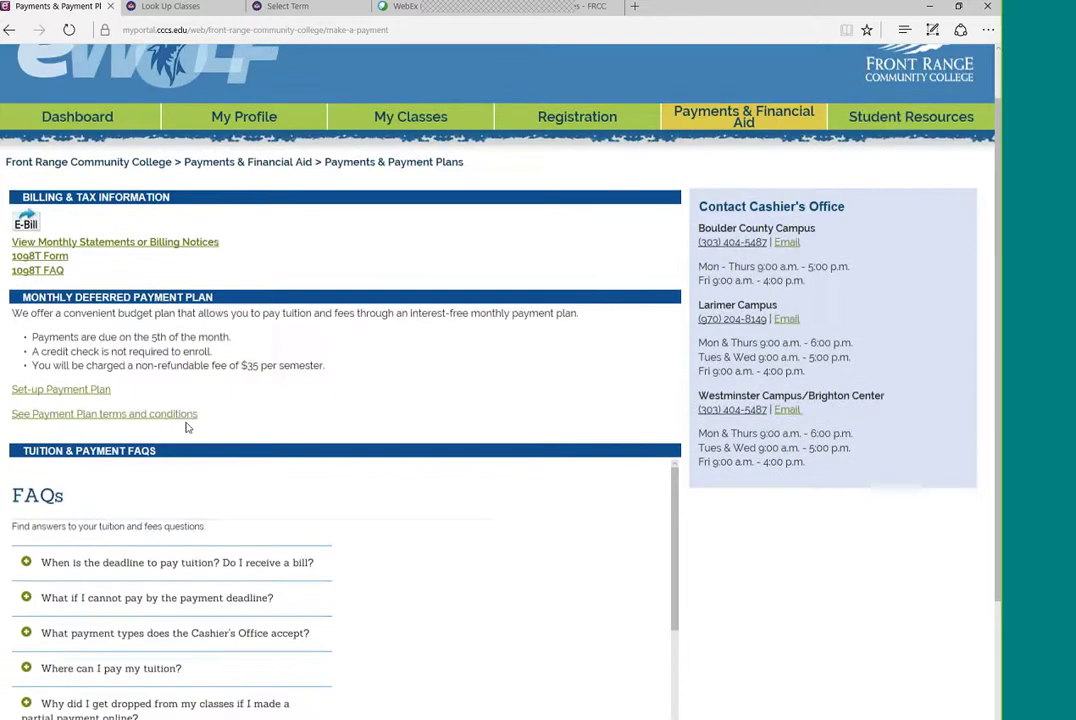
scroll(312, 400, down, 2)
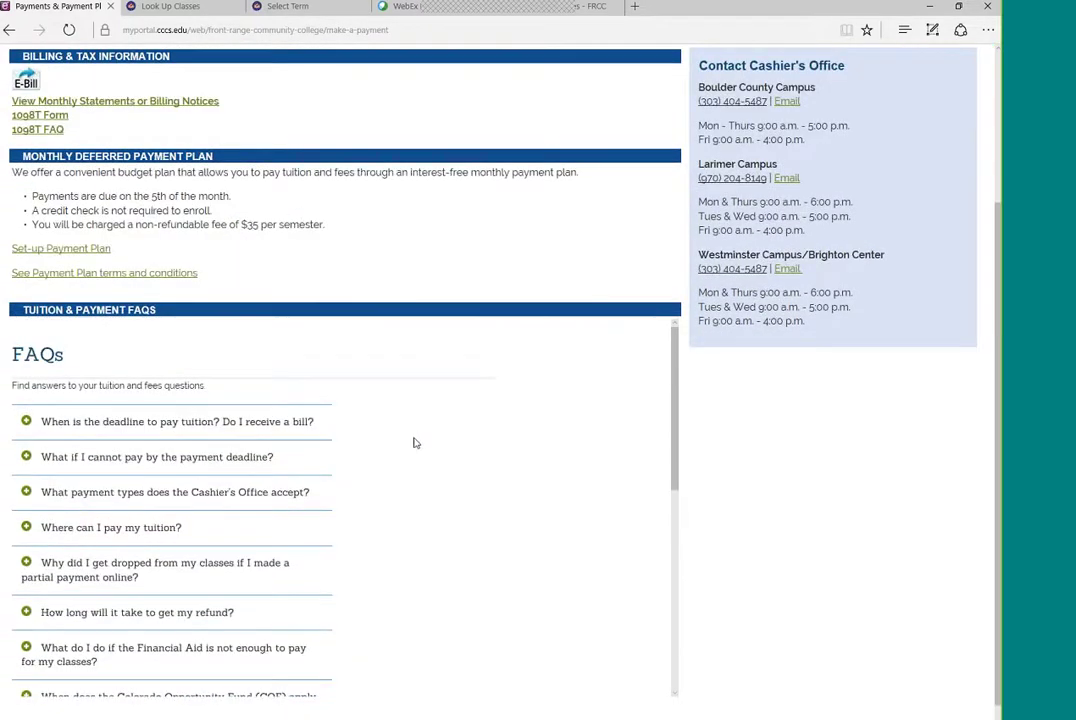
scroll(415, 441, up, 4)
- Go back to the Payments & Financial Aid overview and examine the Financial Aid Requirements, including the selectable aid years and status marks
mouse_move(744, 187)
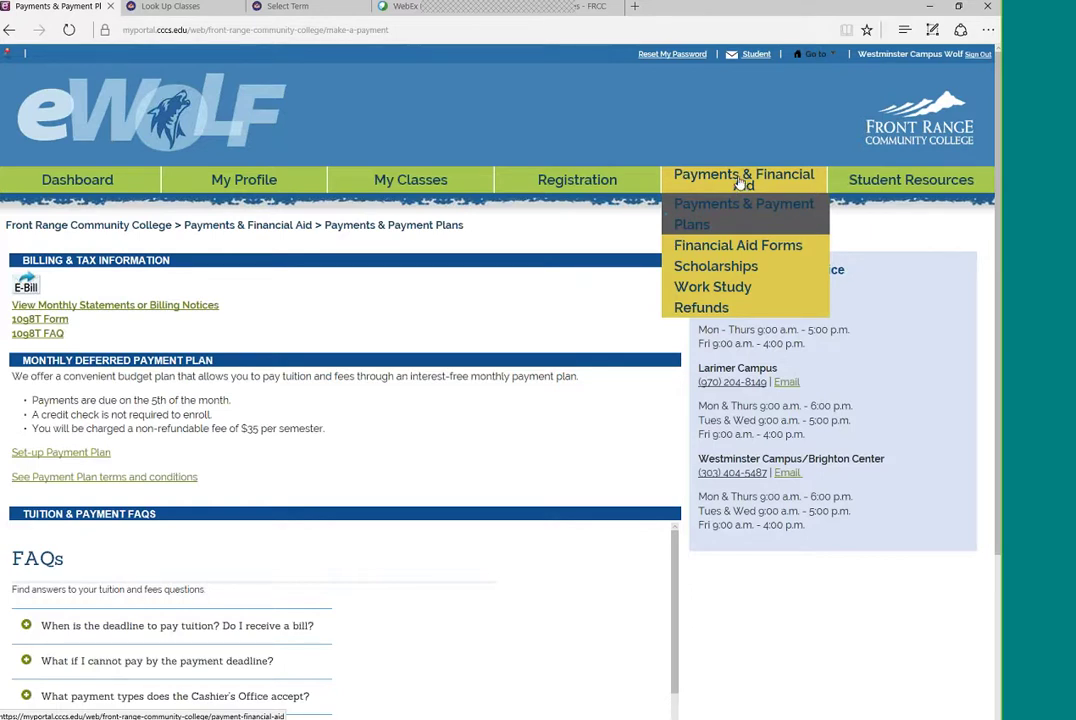
click(741, 183)
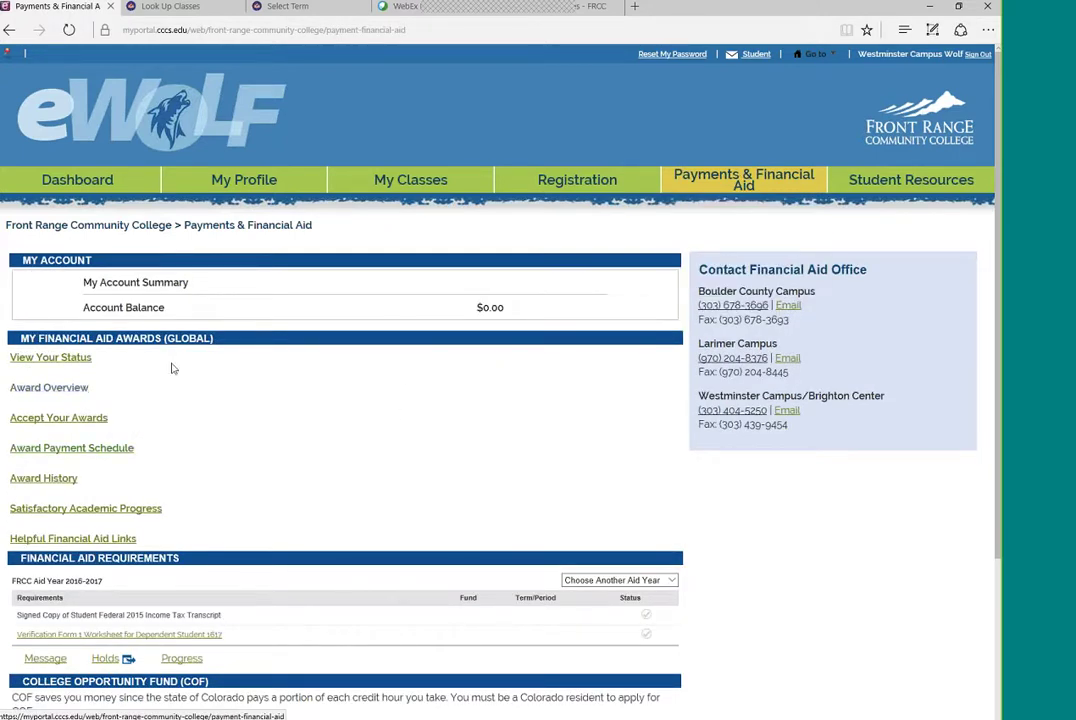
mouse_move(697, 179)
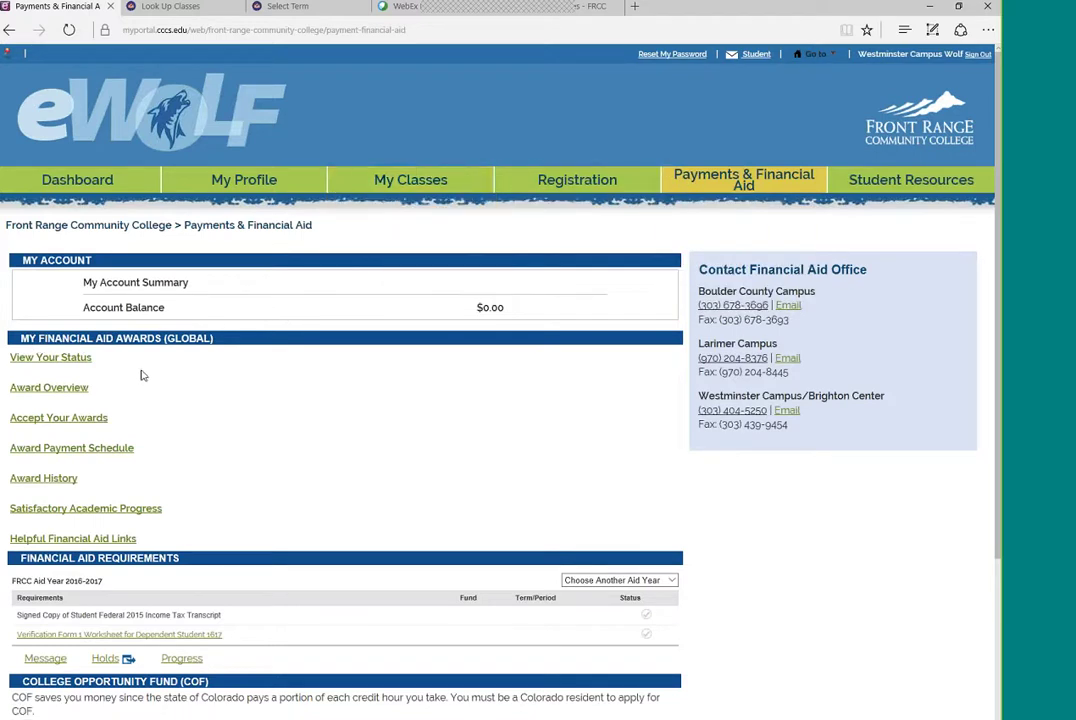
scroll(208, 559, down, 2)
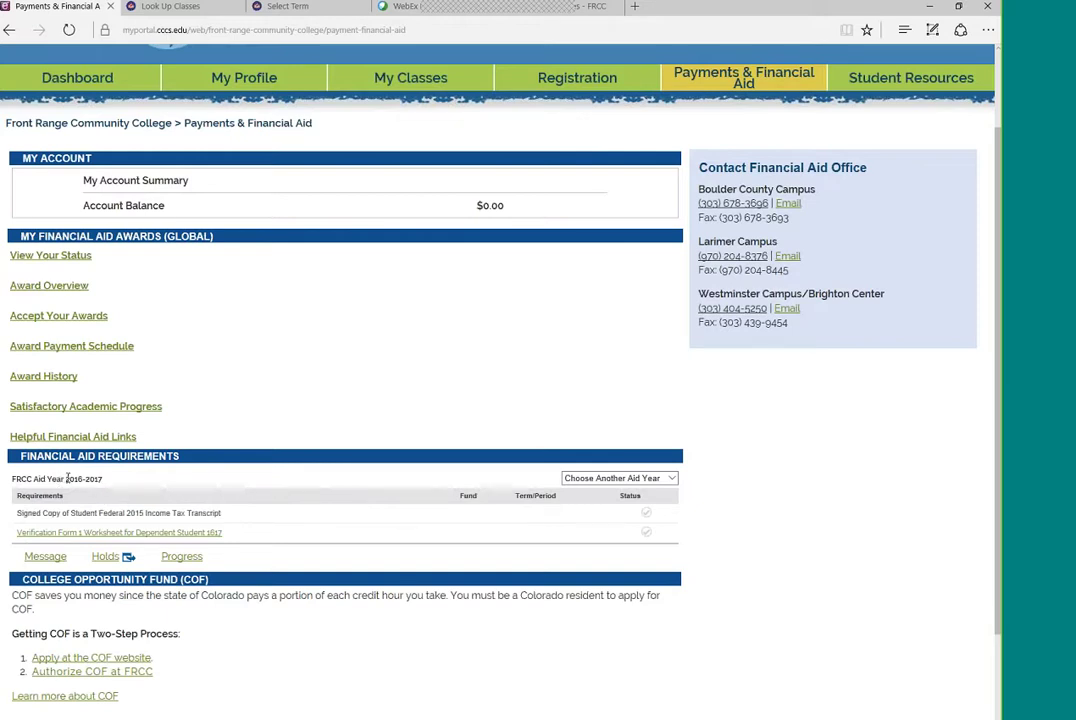
click(620, 478)
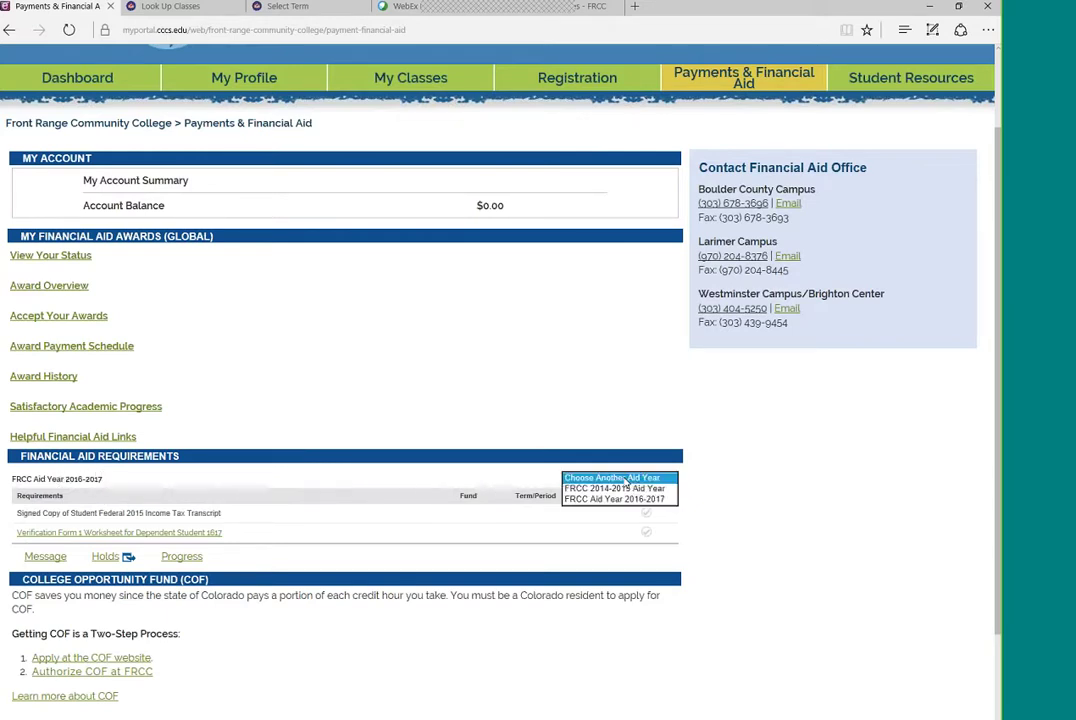
click(750, 545)
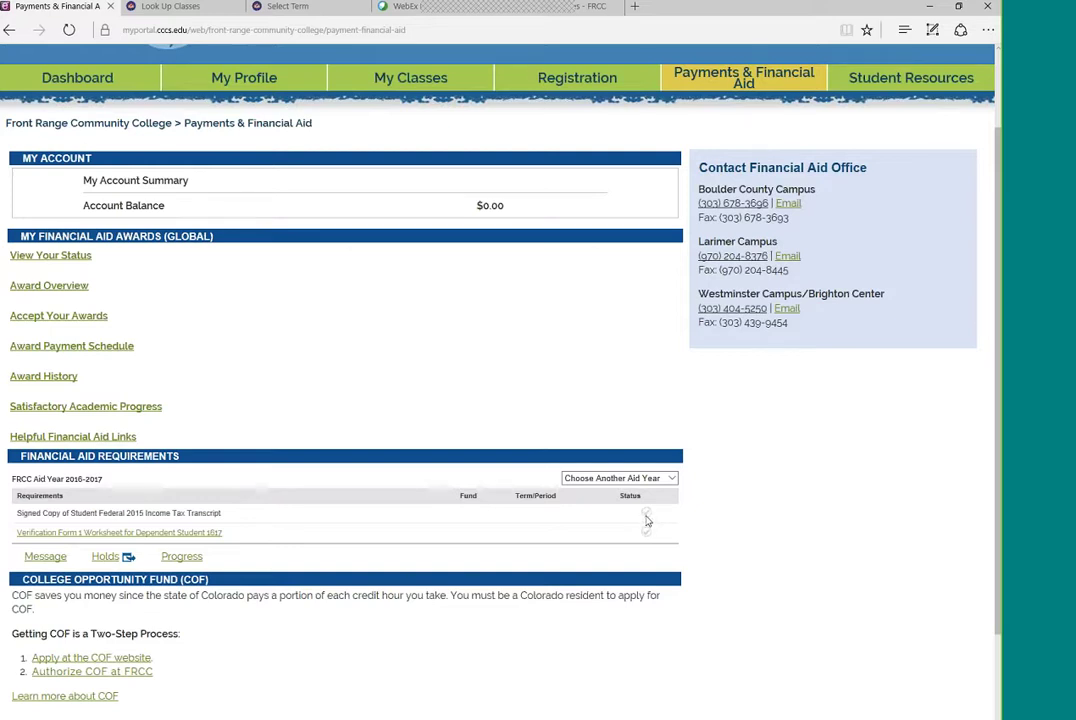
mouse_move(646, 520)
- Open Accept Your Awards from the financial aid awards list and submit FRCC Aid Year 2016-2017 as the aid year
click(66, 318)
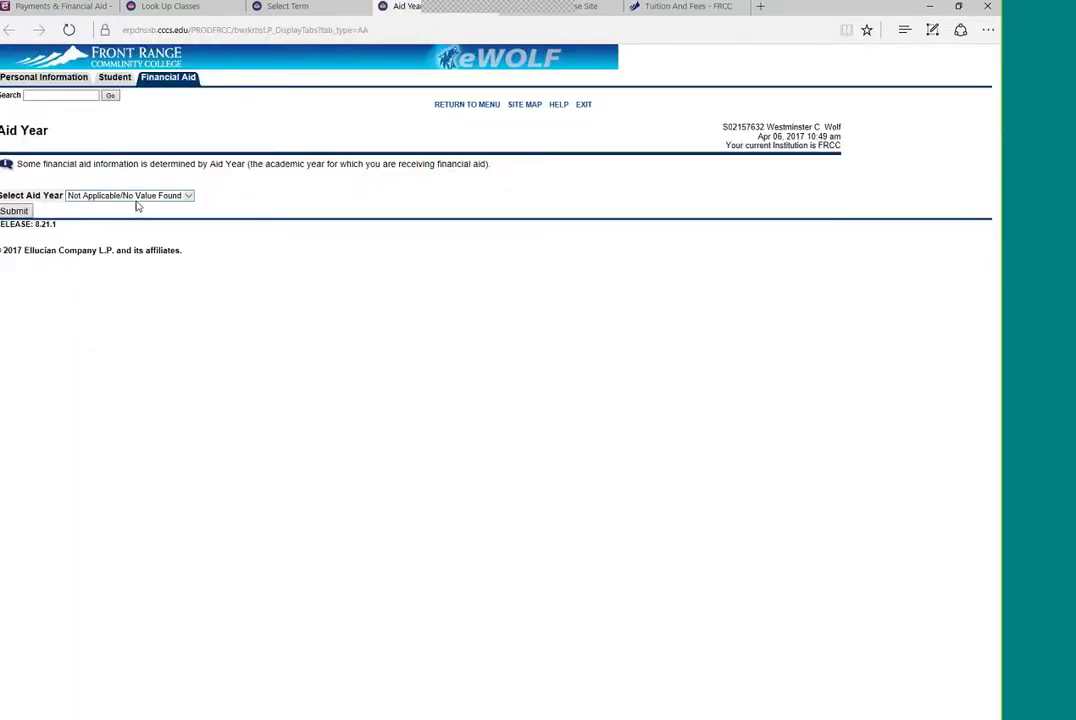
click(128, 195)
click(112, 210)
click(16, 211)
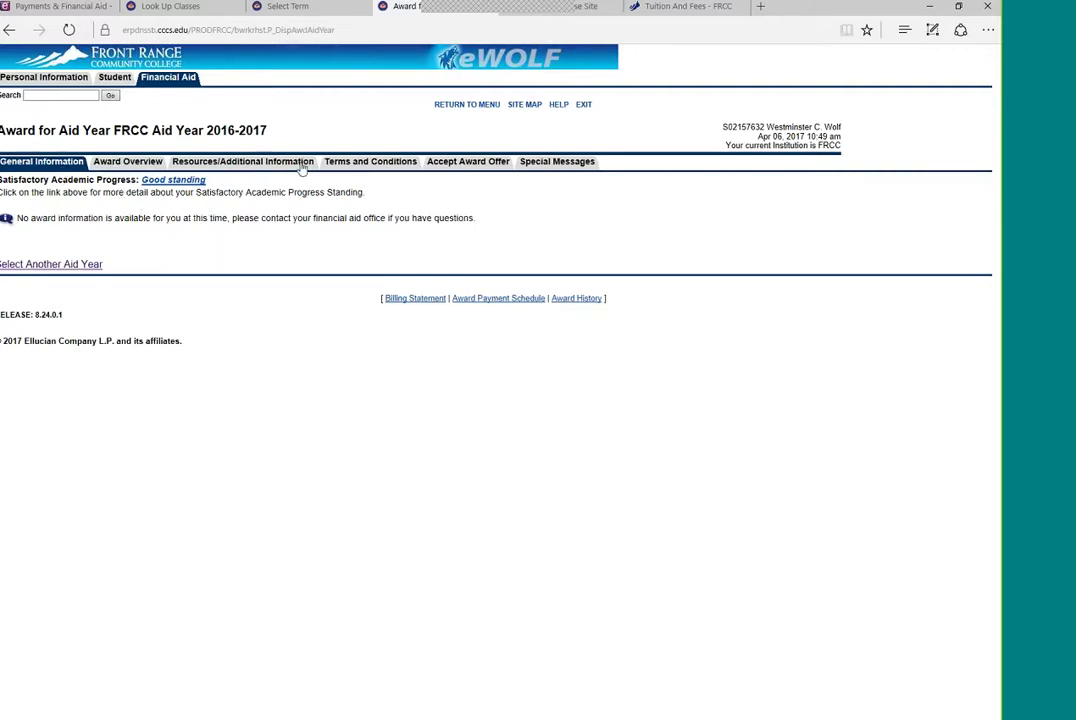
- Look through the award's Resources/Additional Information and Award Overview sections, ending on General Information
click(256, 163)
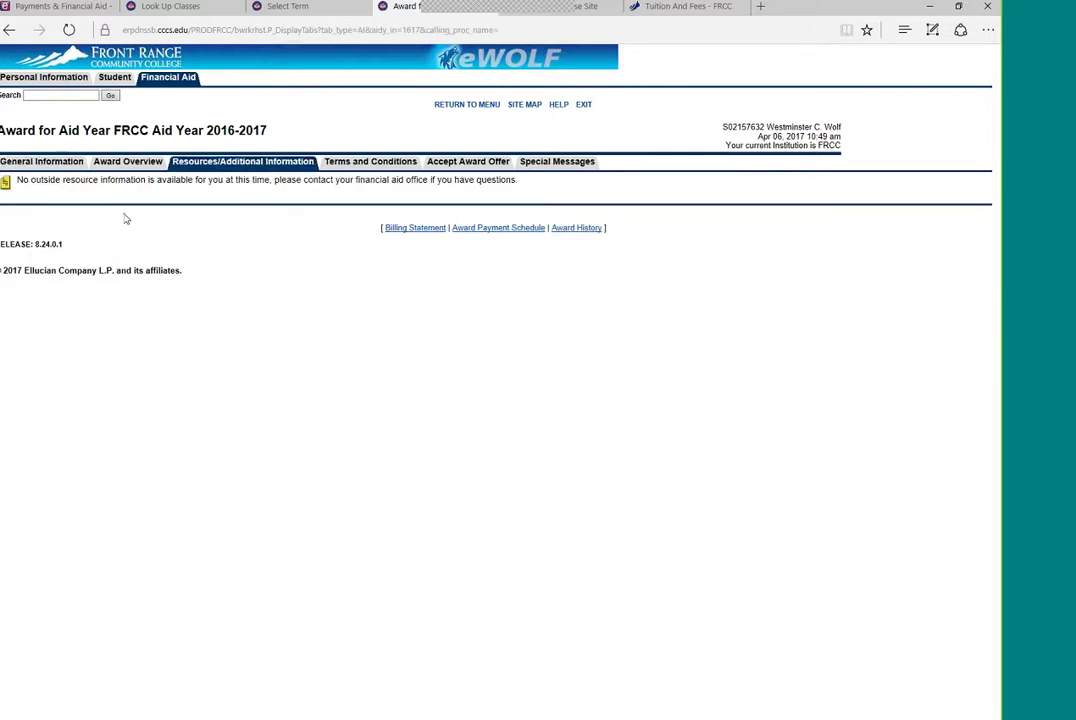
click(138, 164)
click(52, 164)
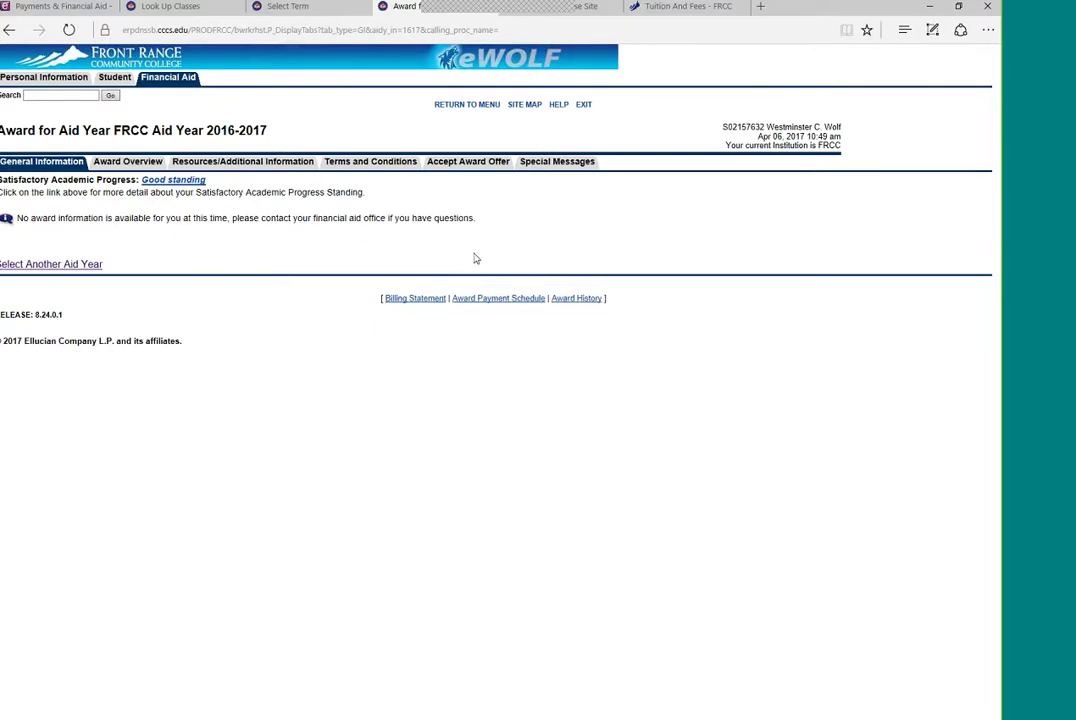
- Return to the frontrange.edu How To Get Started page and review Step 6 and the After You've Enrolled list
click(654, 6)
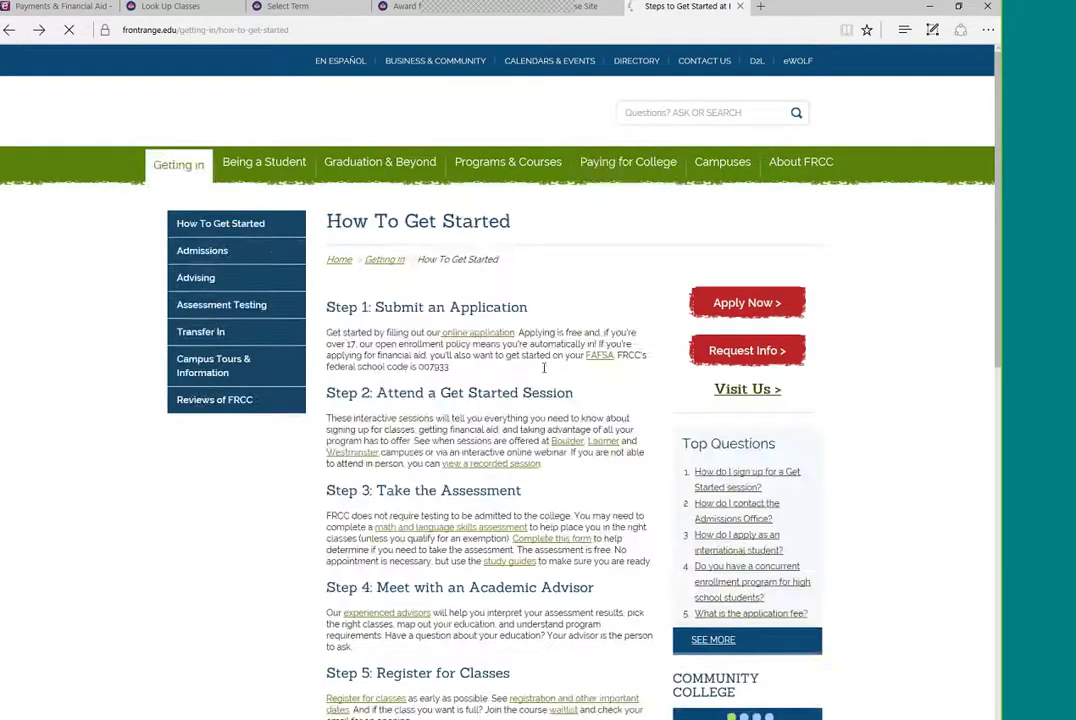
scroll(434, 289, down, 5)
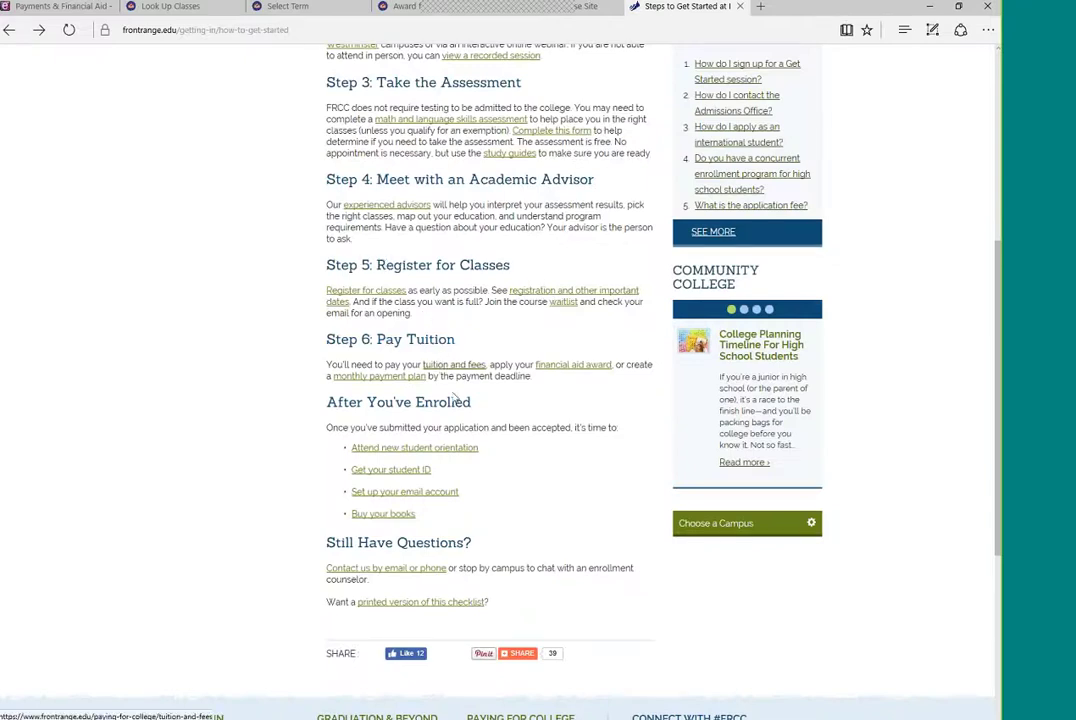